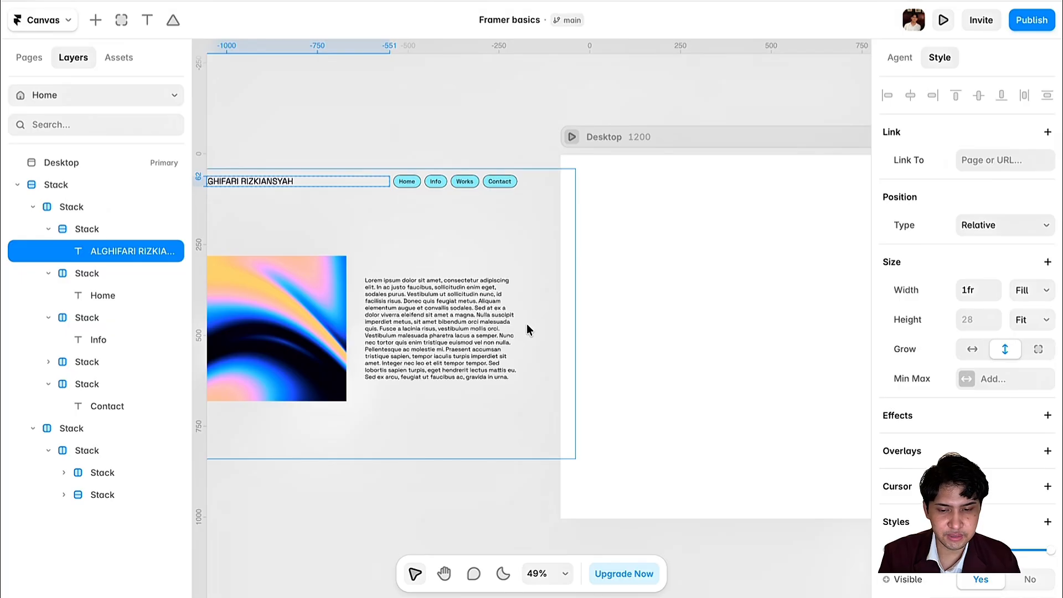
# - Paste the name text into the empty Desktop frame
pyautogui.click(719, 310)
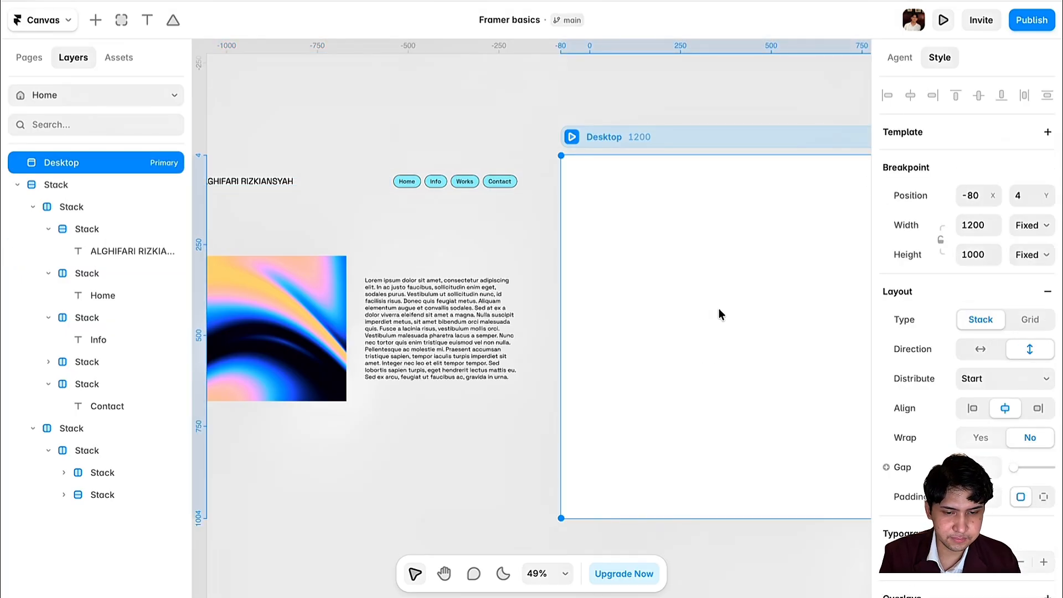
pyautogui.hscroll(3, 556, 228)
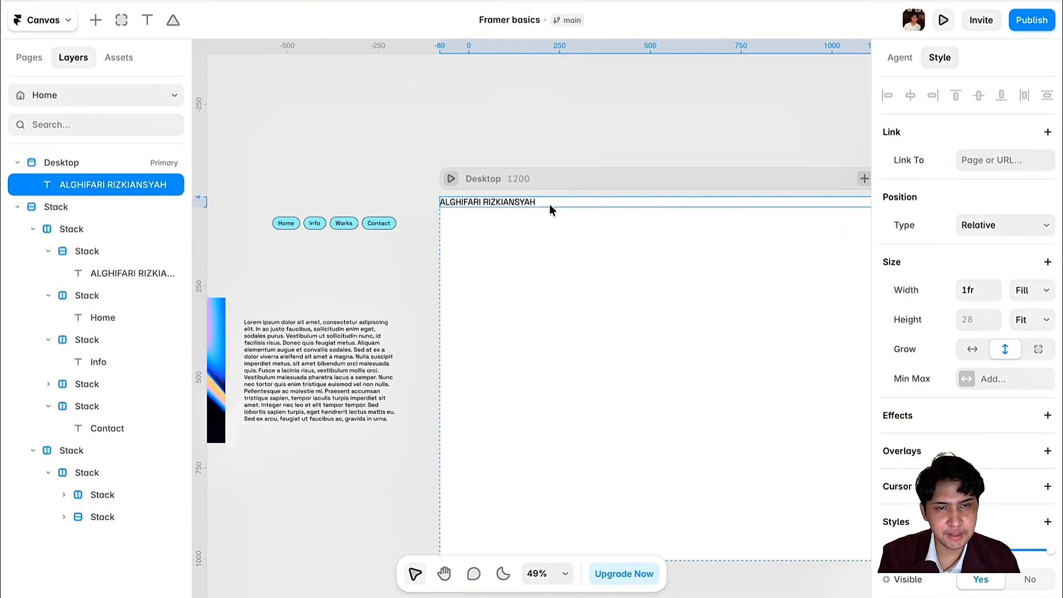
# - Wrap the name text in two nested stacks and select the outer header stack
pyautogui.rightClick(551, 204)
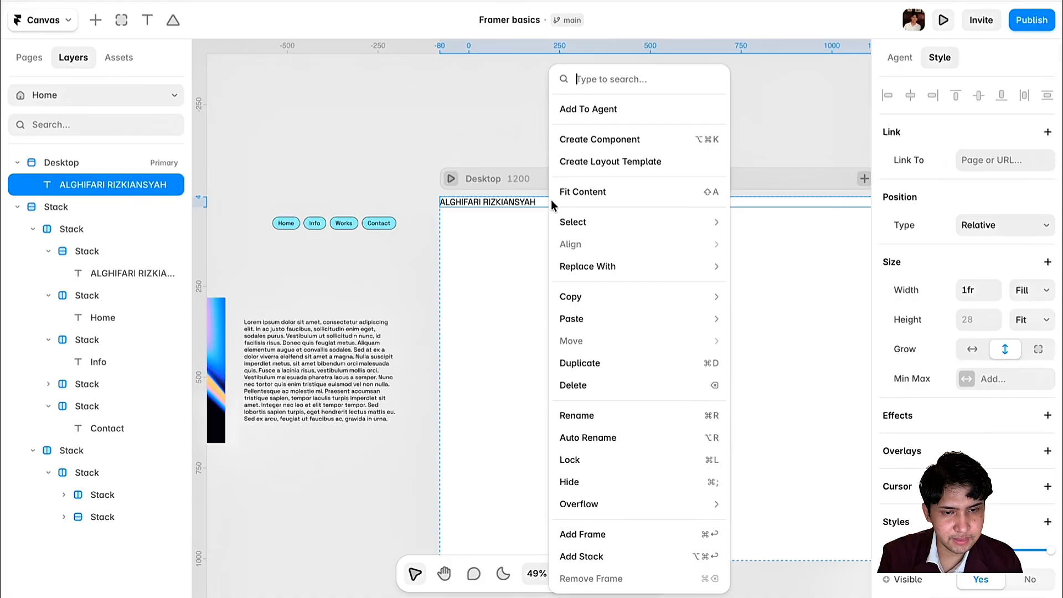
pyautogui.click(613, 554)
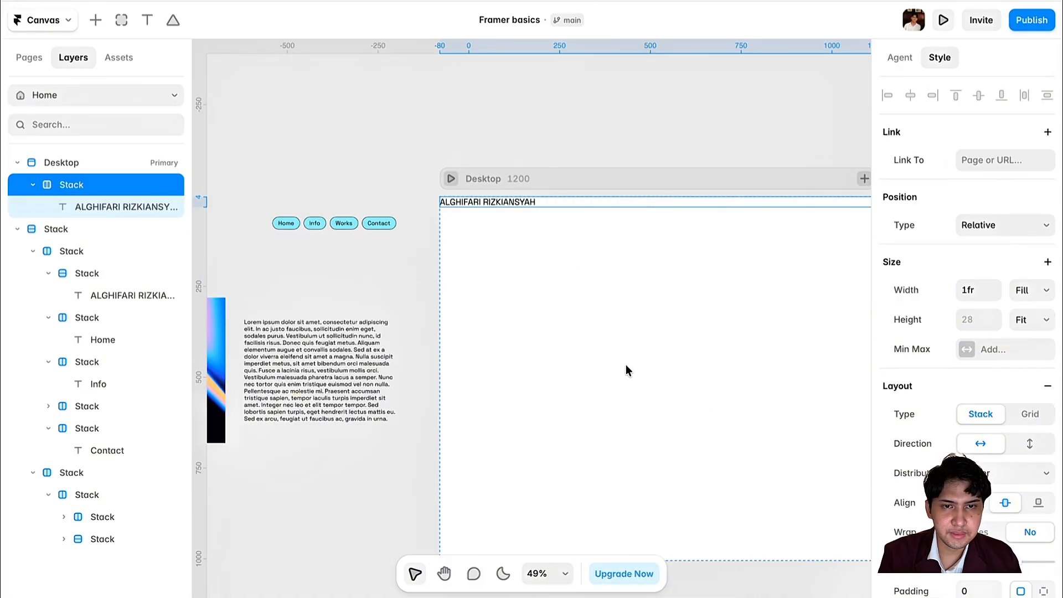
pyautogui.rightClick(575, 203)
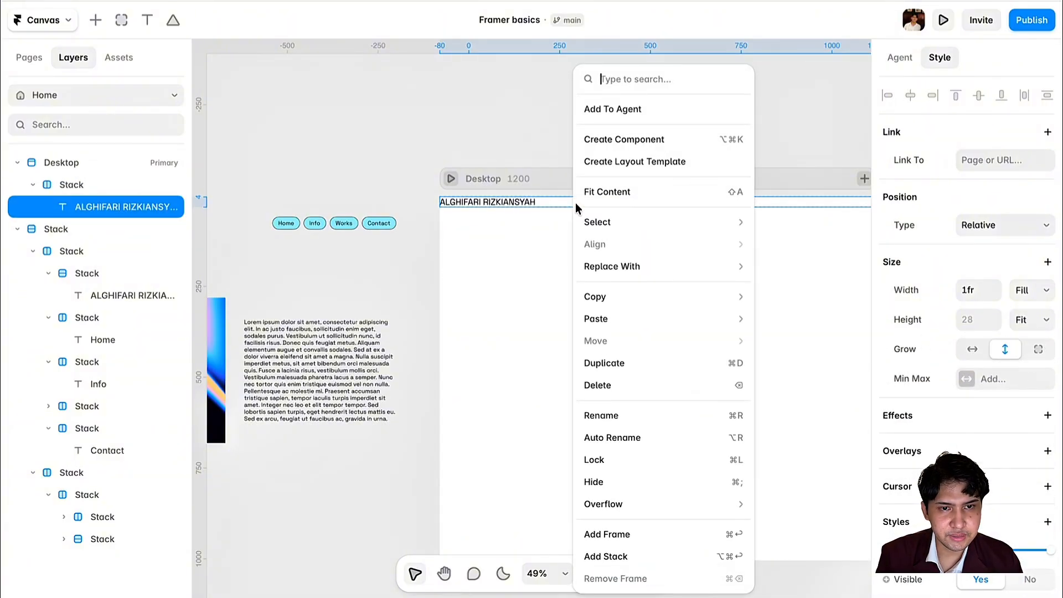
pyautogui.click(653, 555)
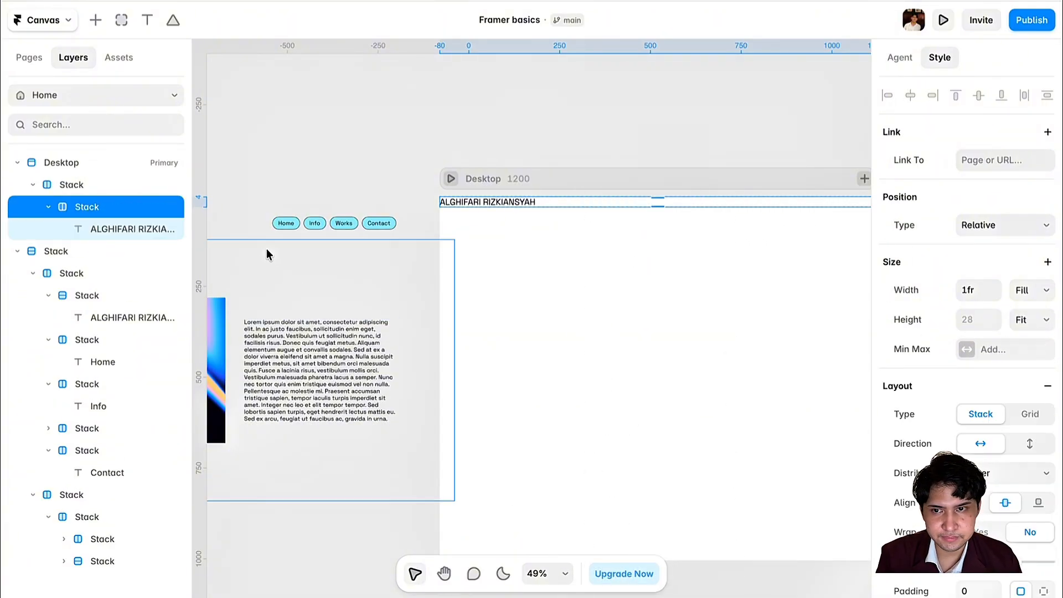
pyautogui.click(95, 182)
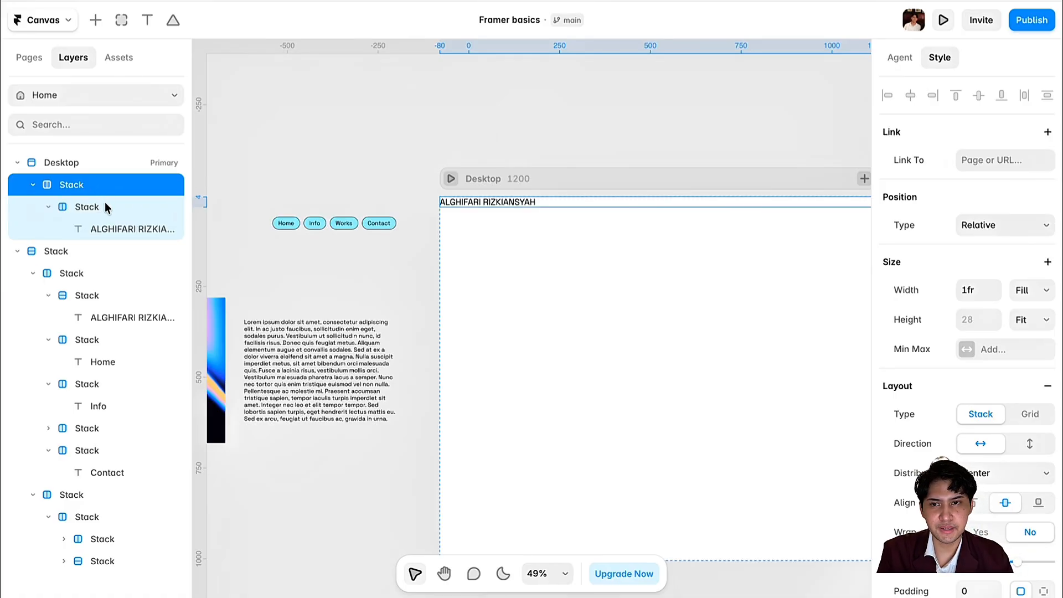
pyautogui.click(105, 205)
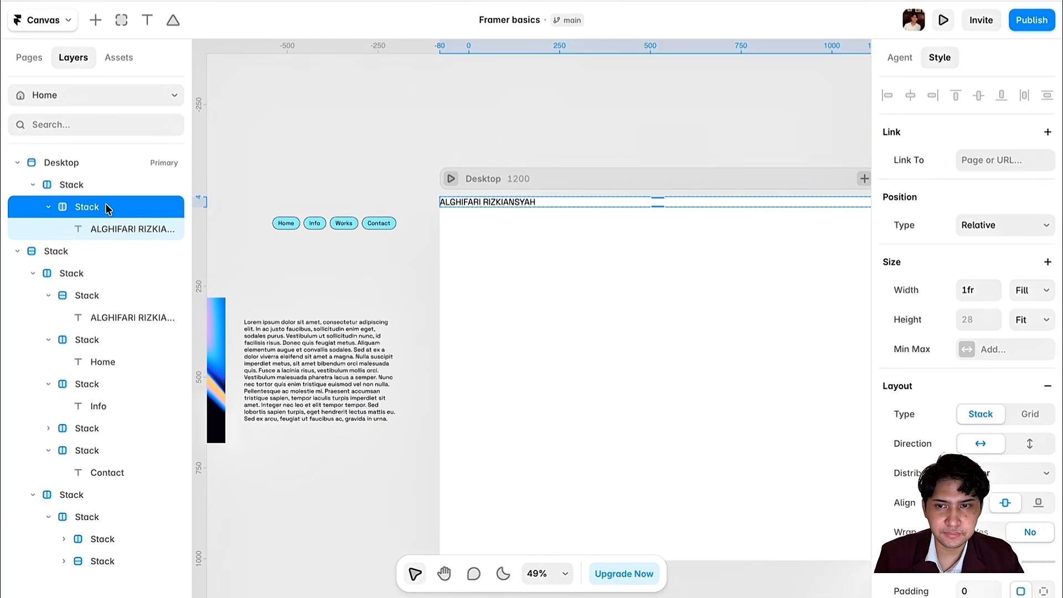
pyautogui.click(113, 186)
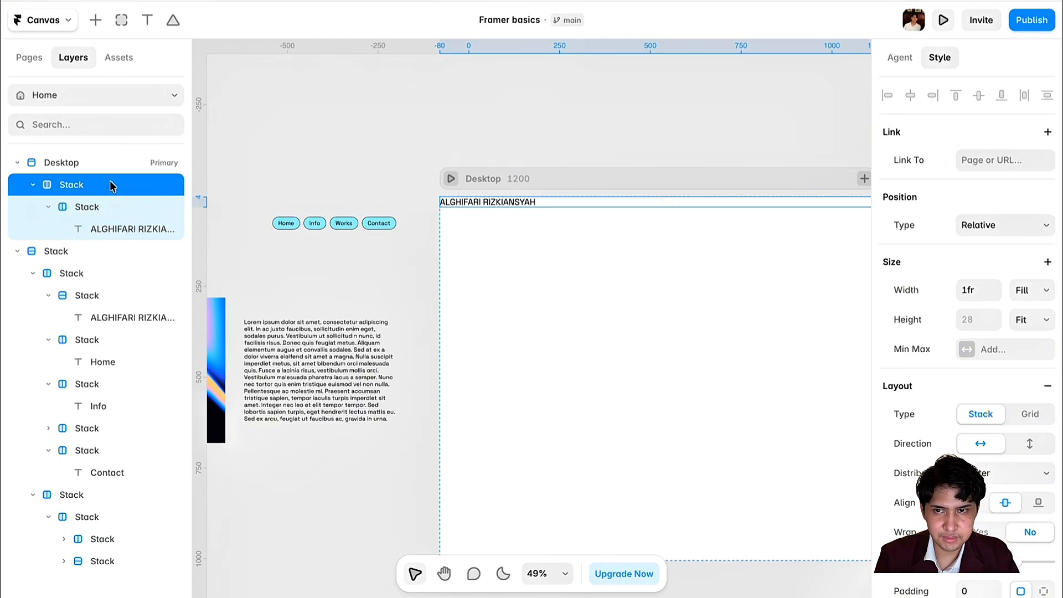
pyautogui.scroll(-3, 994, 391)
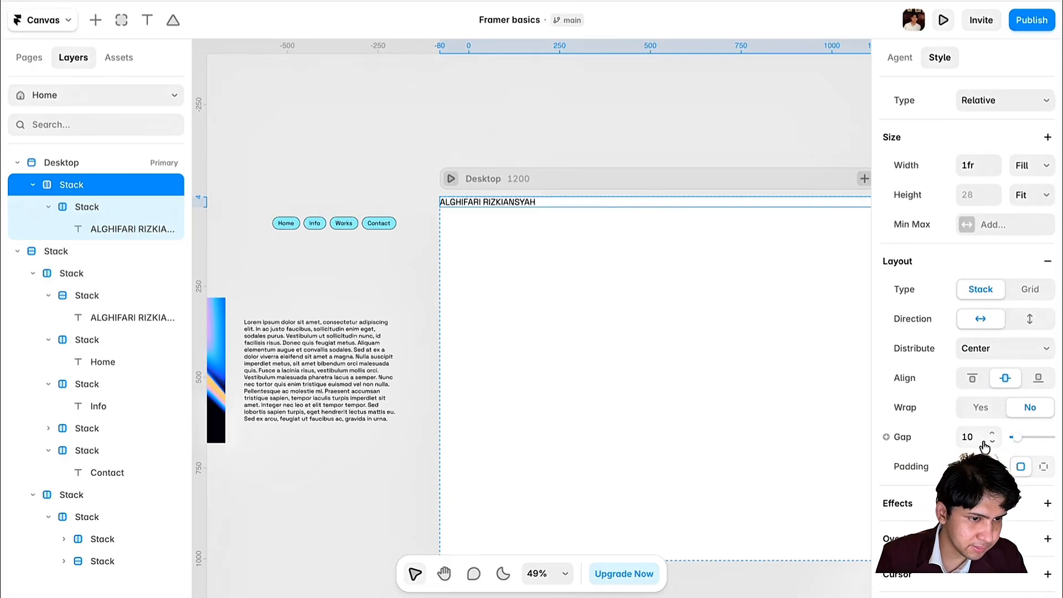
# - Check the reference padding, then select the outer header stack in Desktop
pyautogui.click(340, 216)
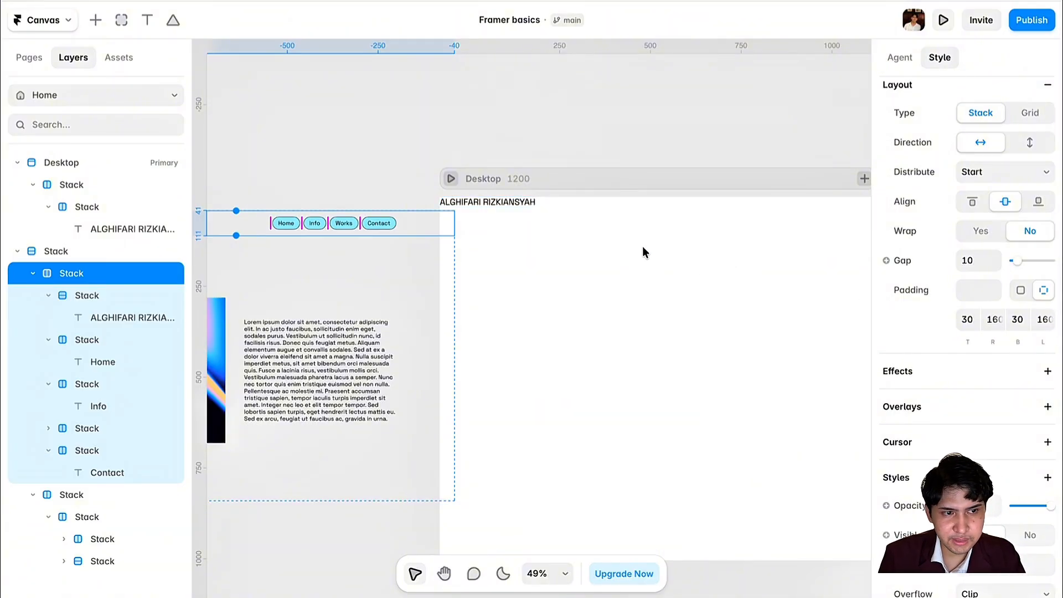
pyautogui.click(532, 212)
pyautogui.click(100, 185)
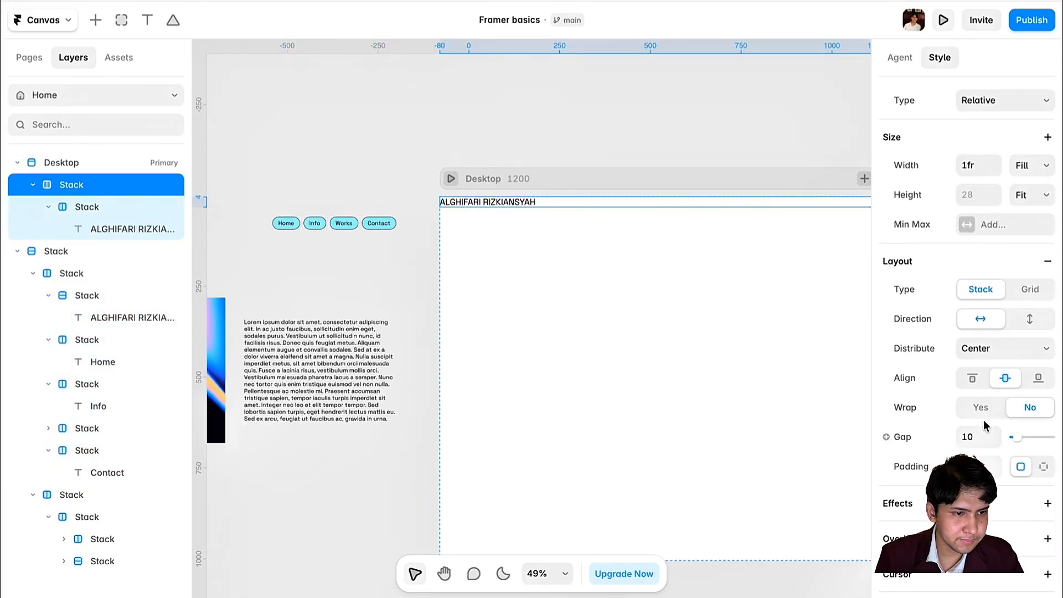
pyautogui.scroll(-3, 984, 426)
# - Give the header stack per-side padding: top 30, right 160, bottom 30, left 160
pyautogui.click(1044, 331)
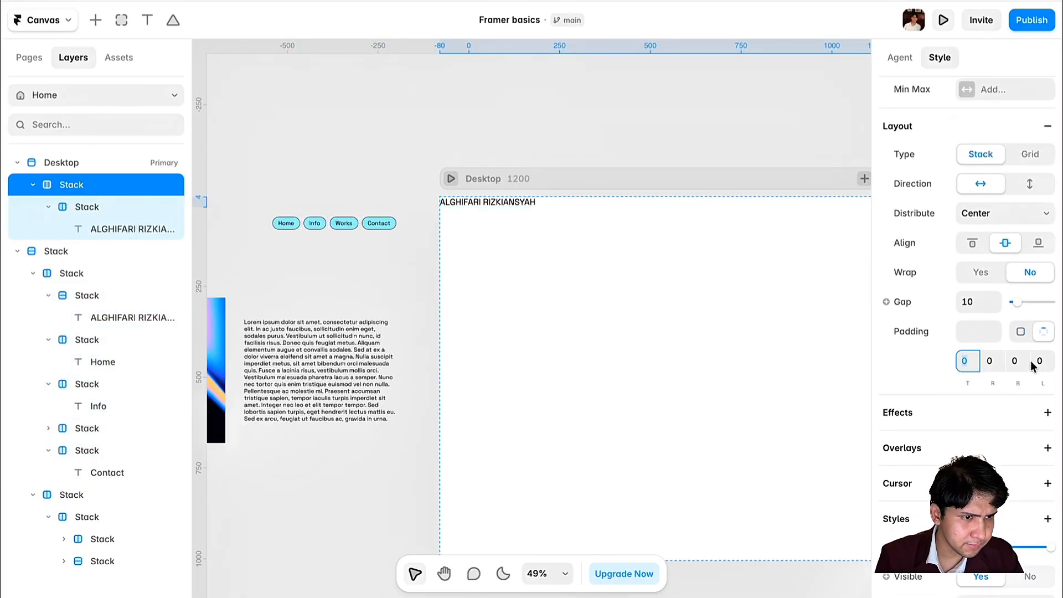
pyautogui.write('30')
pyautogui.click(988, 368)
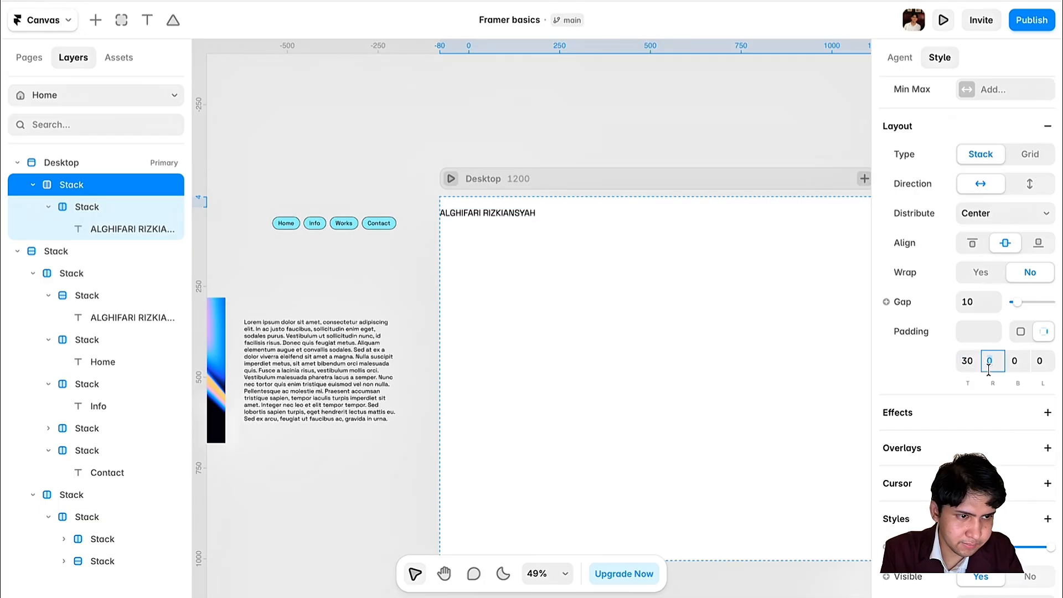
pyautogui.write('160')
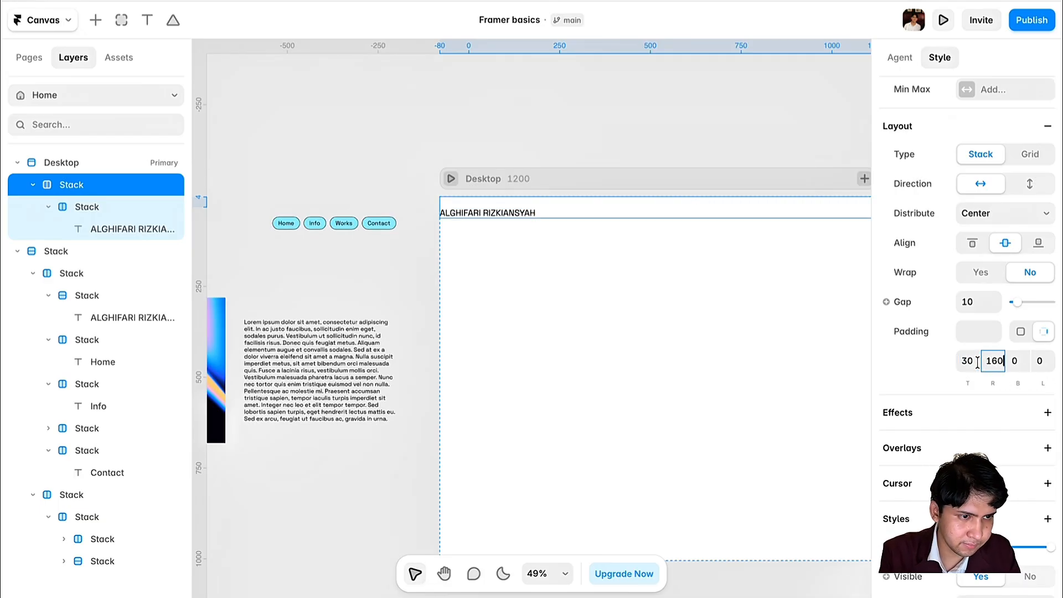
pyautogui.hotkey('shift', 'Tab')
pyautogui.click(1014, 363)
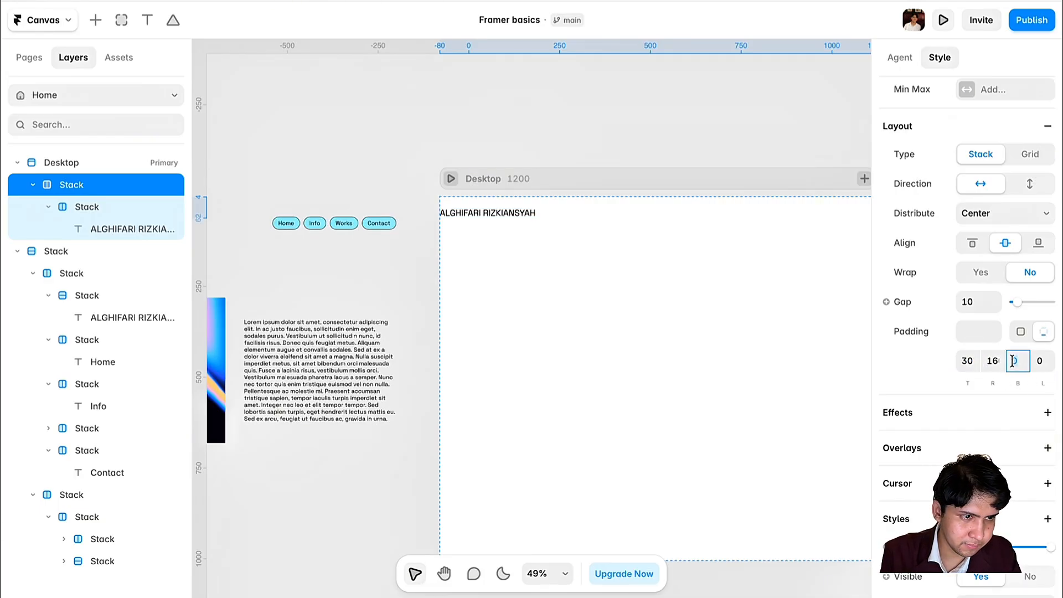
pyautogui.write('30')
pyautogui.click(991, 360)
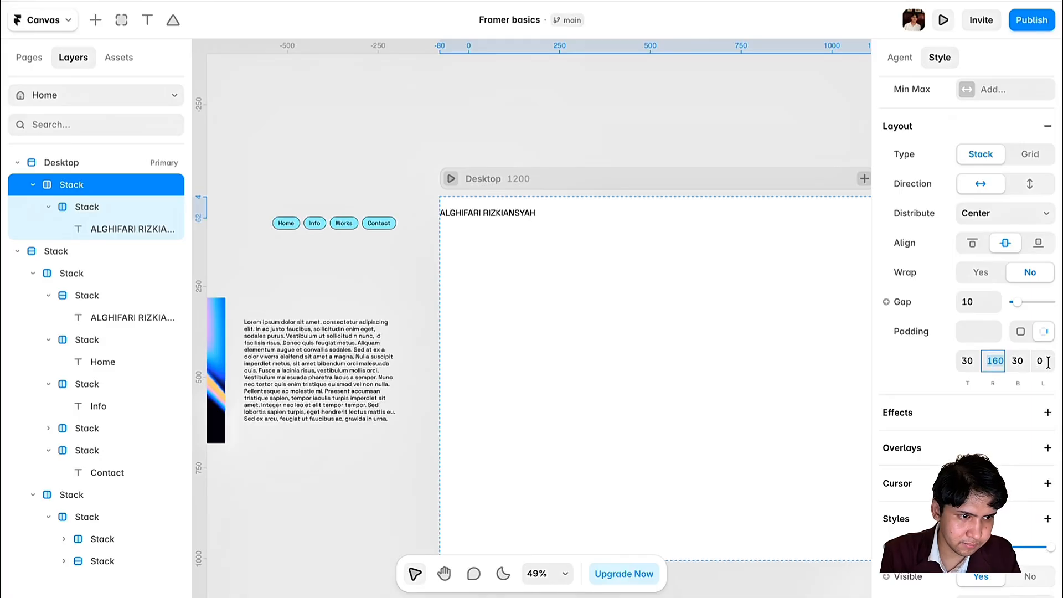
pyautogui.click(1041, 361)
pyautogui.write('160')
pyautogui.press('Return')
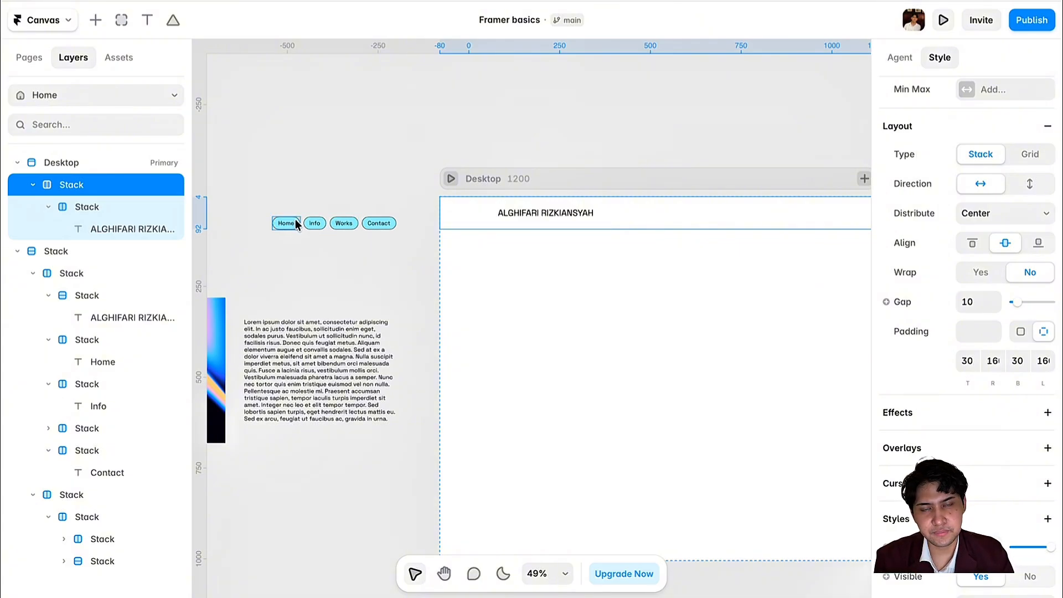
pyautogui.hscroll(3, 556, 291)
pyautogui.hscroll(-3, 556, 292)
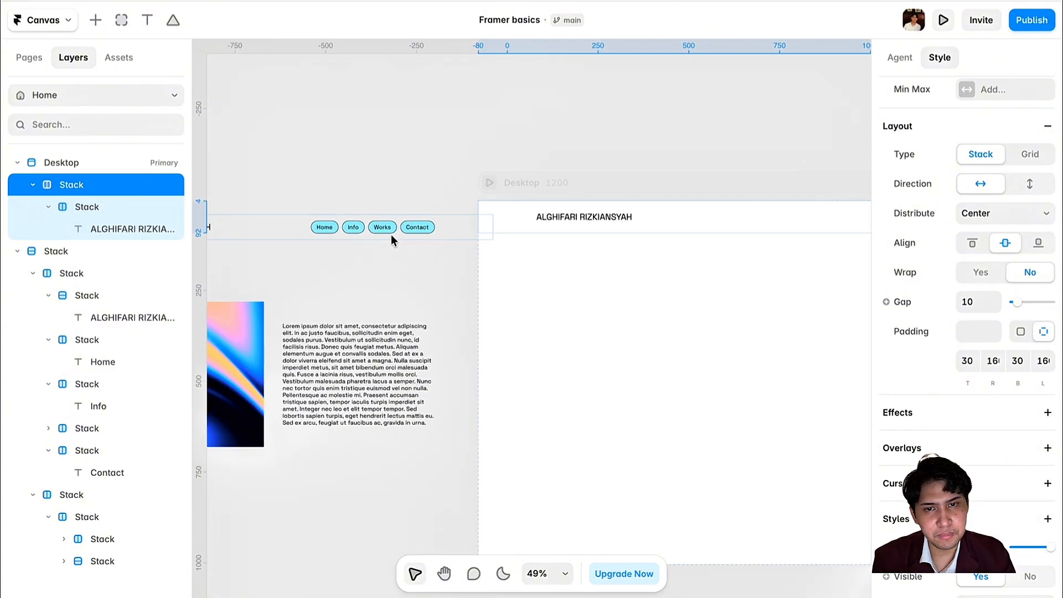
# - Paste two more copies of the Home pill into the header stack
pyautogui.click(334, 223)
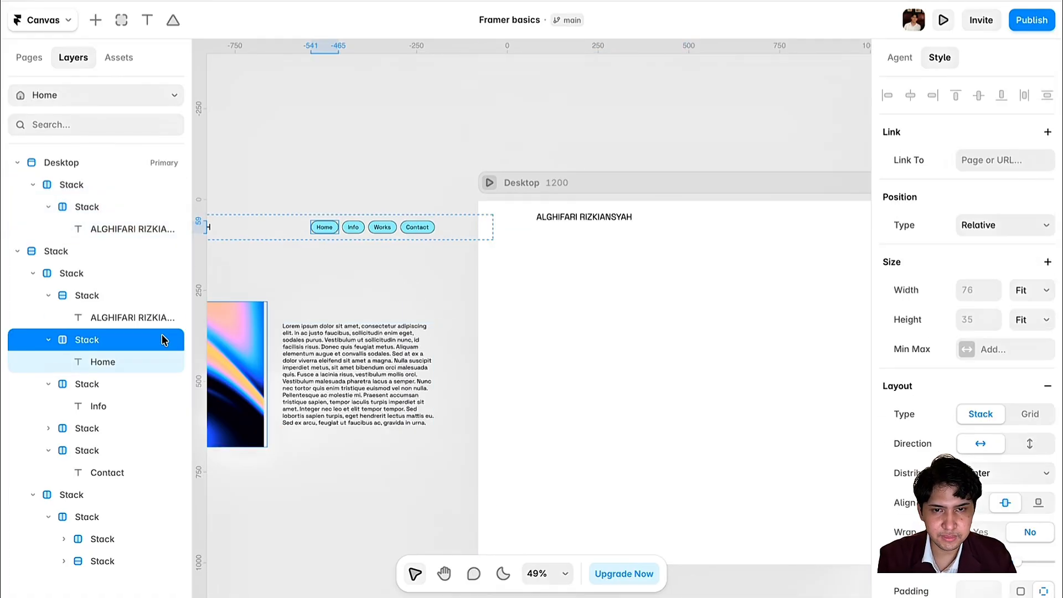
pyautogui.hscroll(3, 251, 357)
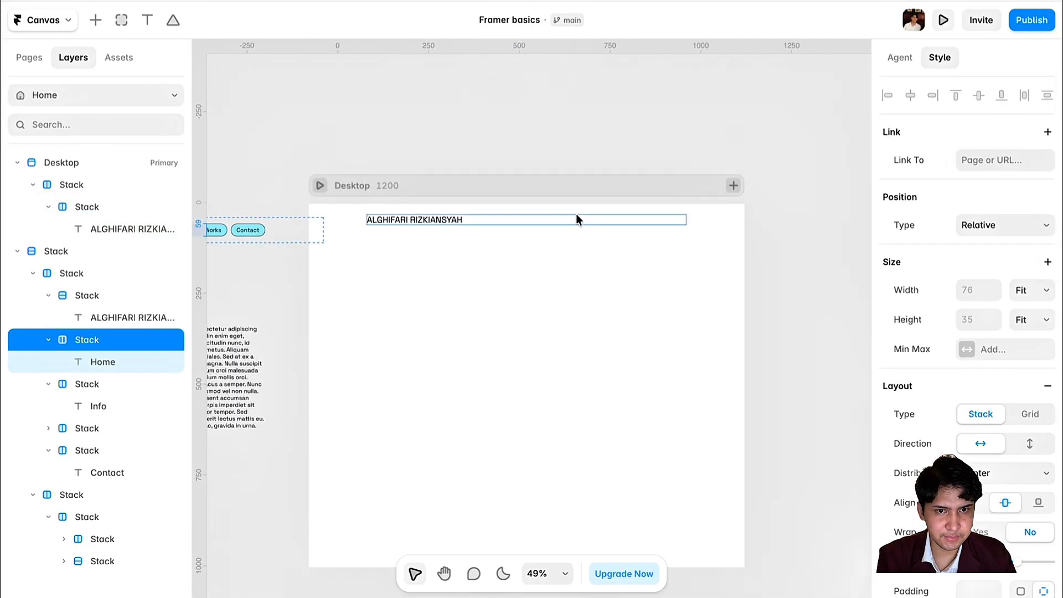
pyautogui.click(578, 210)
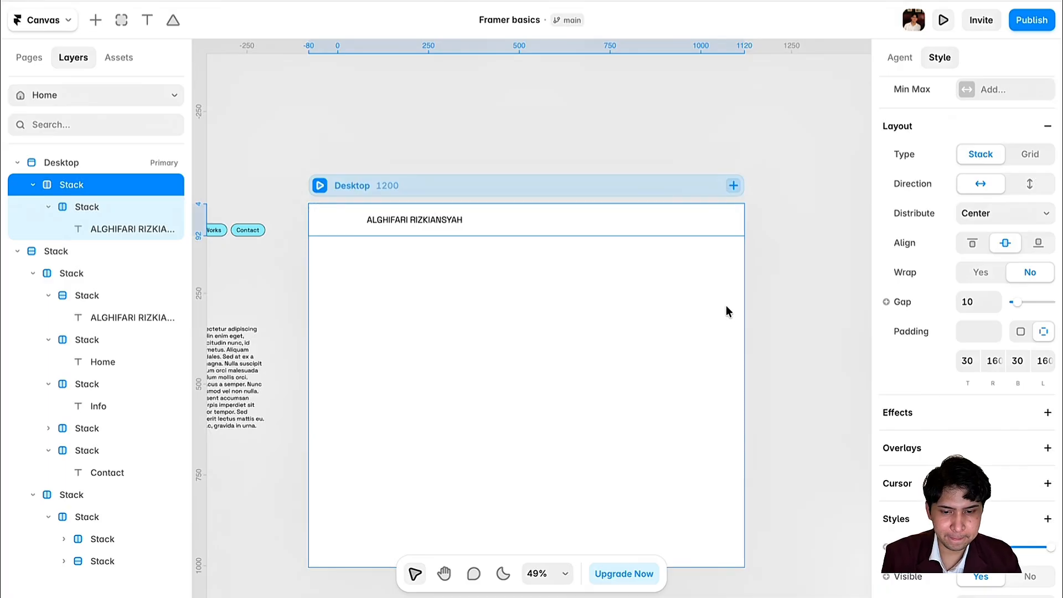
pyautogui.hotkey('ctrl', 'v')
pyautogui.hotkey('ctrl', 'v')
pyautogui.hotkey('ctrl', 'v')
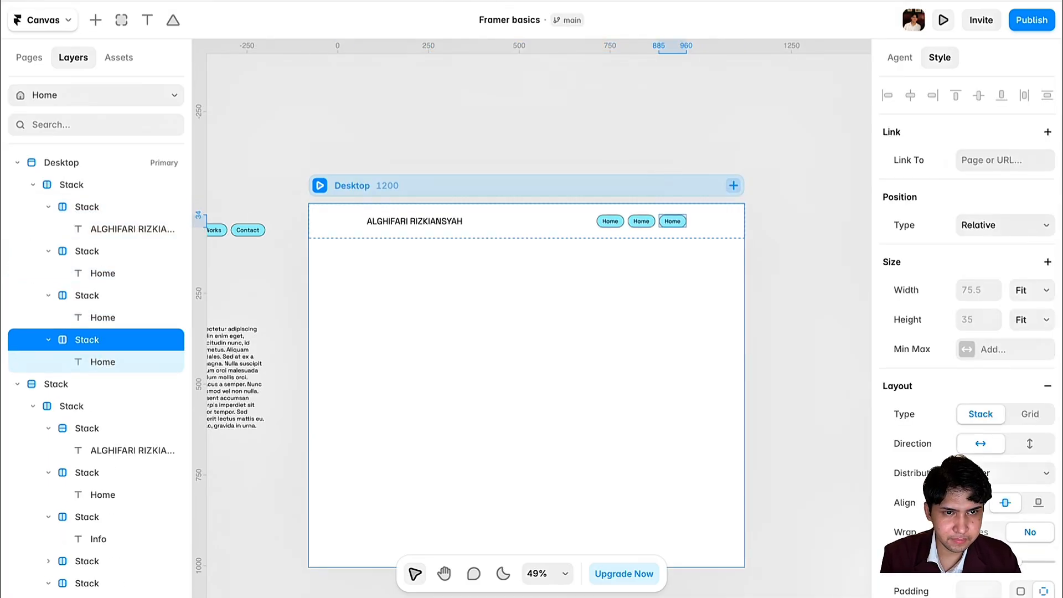
pyautogui.hotkey('ctrl', 'v')
# - Relabel the copied pills as Info, Works and Contact
pyautogui.doubleClick(611, 221)
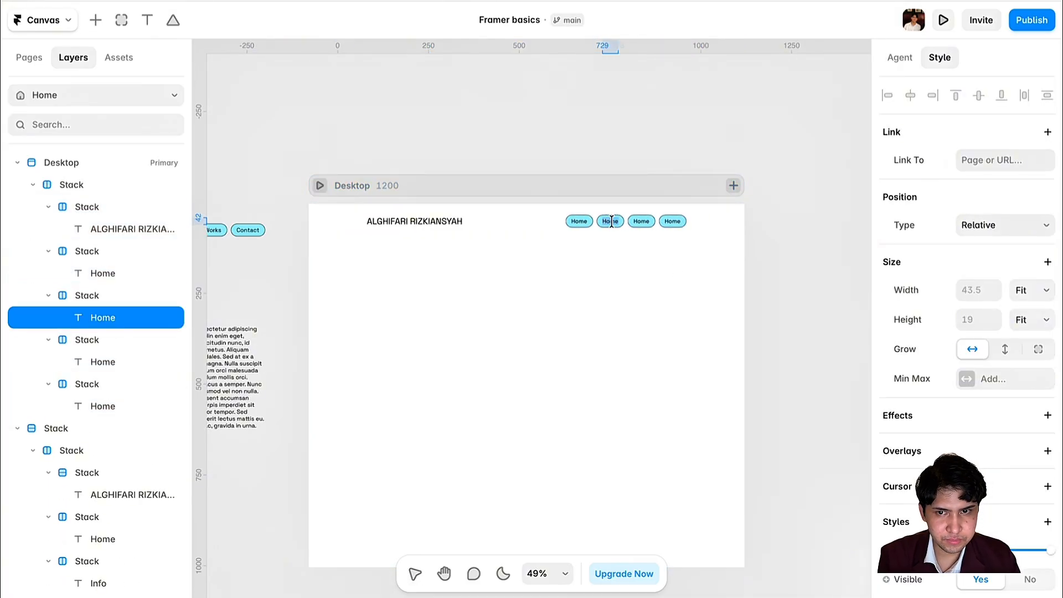
pyautogui.hscroll(-2, 611, 222)
pyautogui.write('Info')
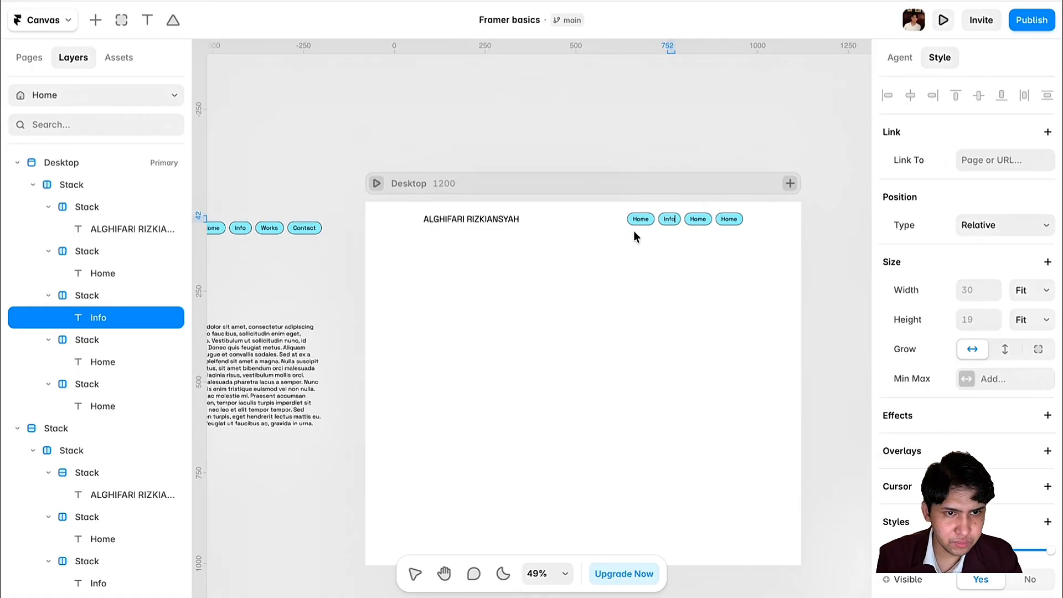
pyautogui.click(695, 217)
pyautogui.doubleClick(695, 217)
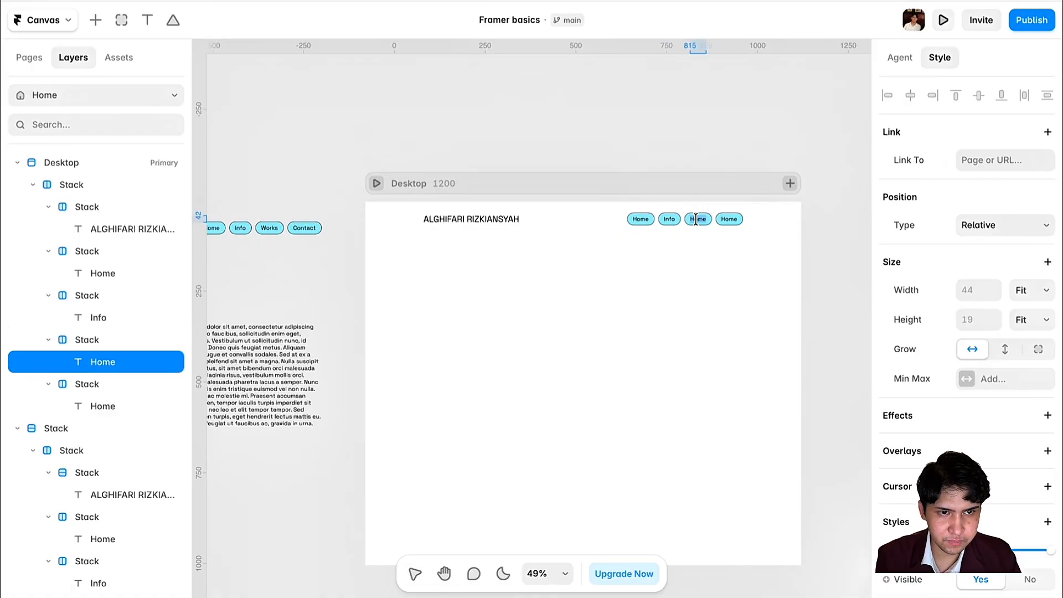
pyautogui.write('Works')
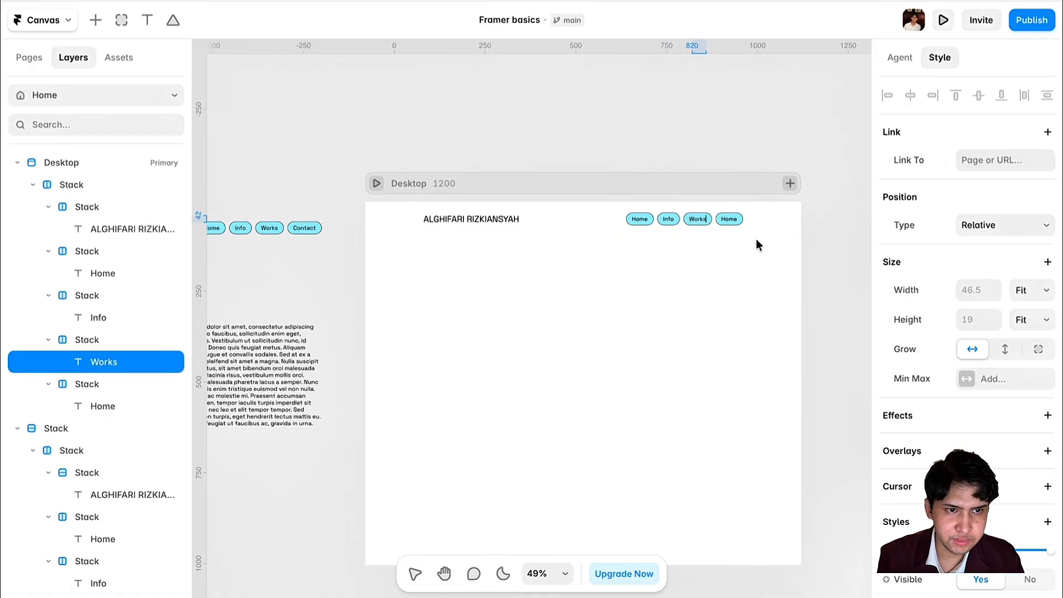
pyautogui.doubleClick(729, 218)
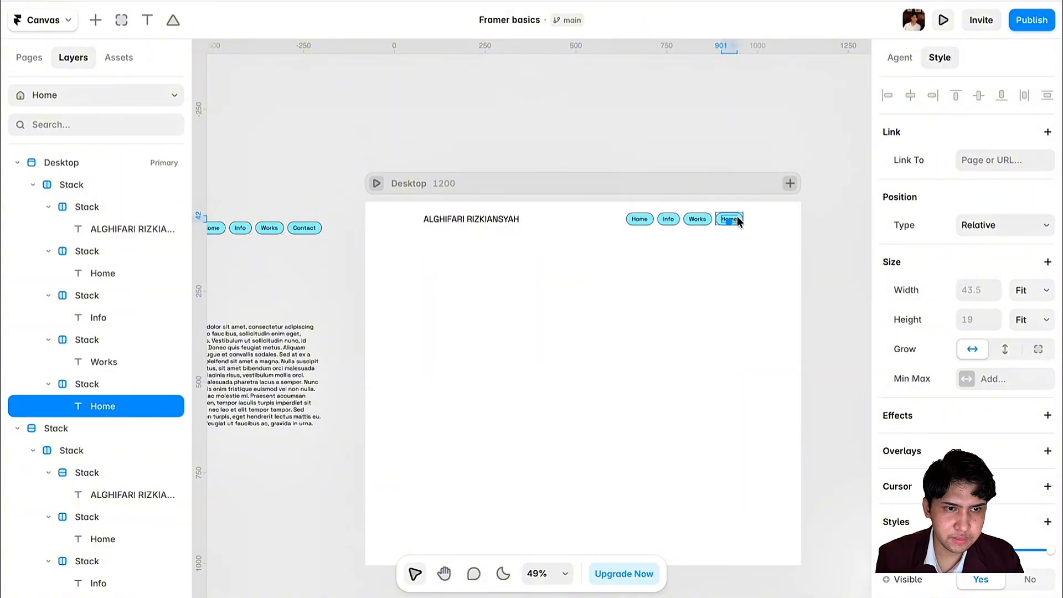
pyautogui.write('Contact')
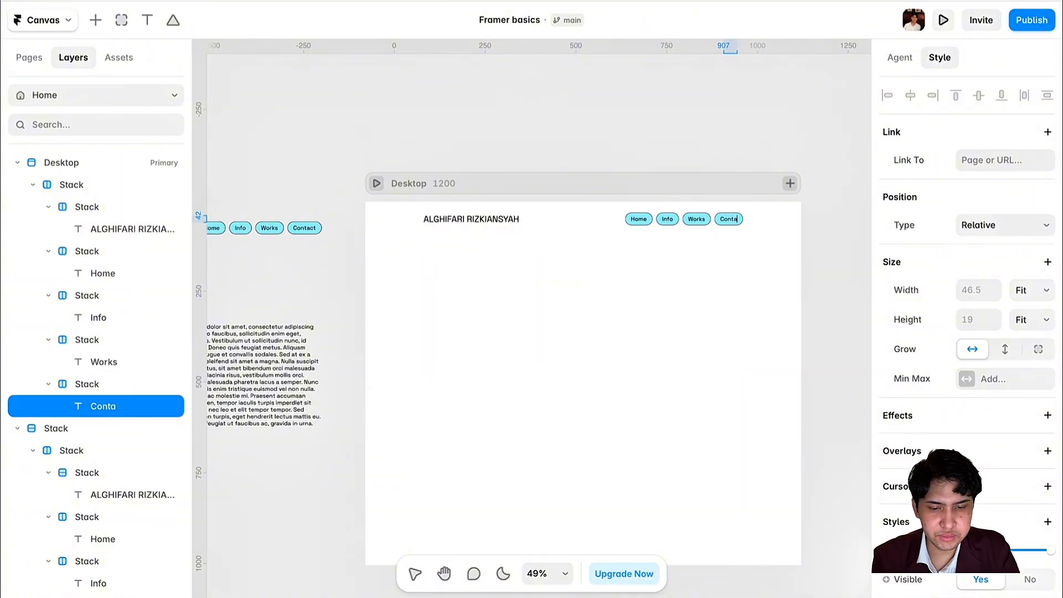
pyautogui.click(733, 349)
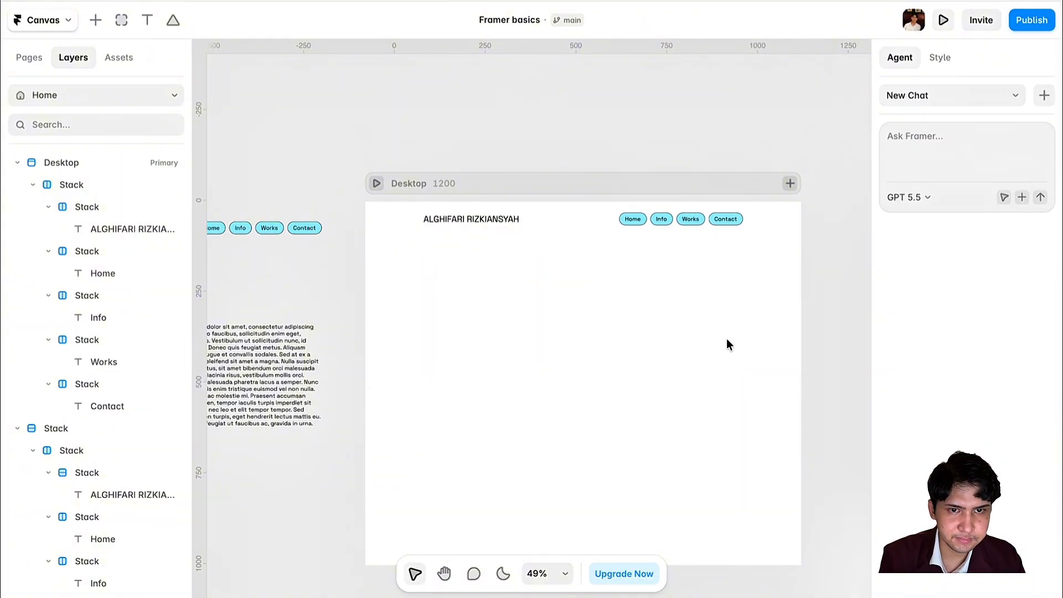
pyautogui.click(600, 208)
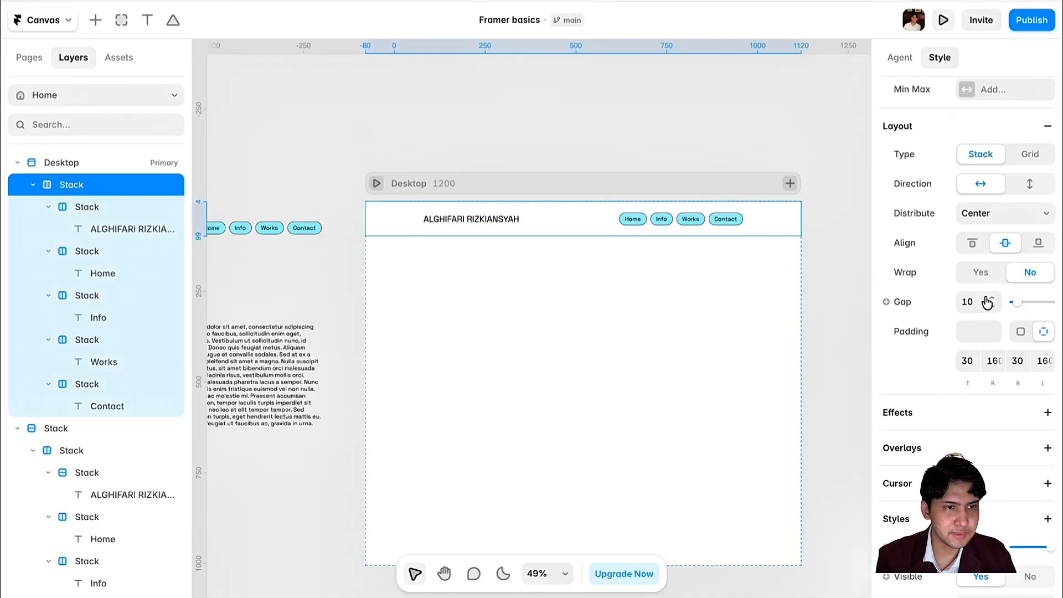
pyautogui.scroll(5, 985, 301)
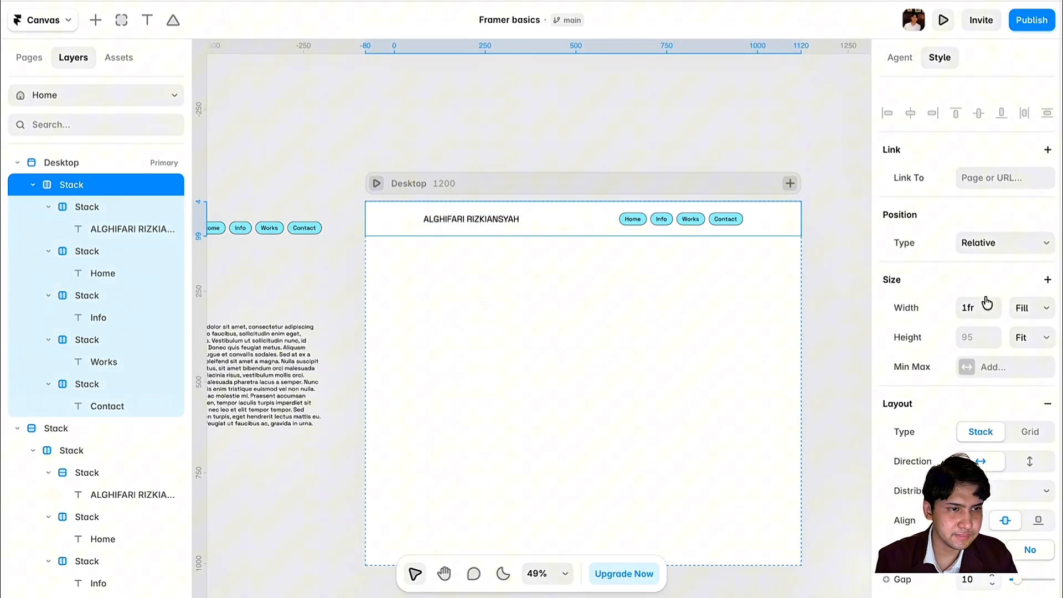
pyautogui.click(1016, 233)
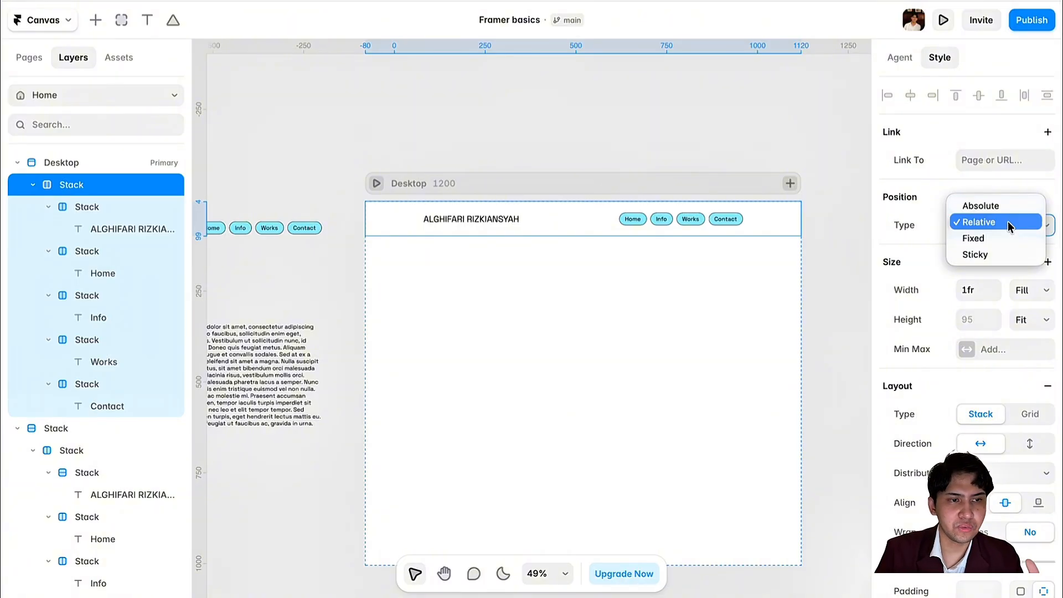
pyautogui.click(997, 223)
pyautogui.hscroll(-5, 689, 394)
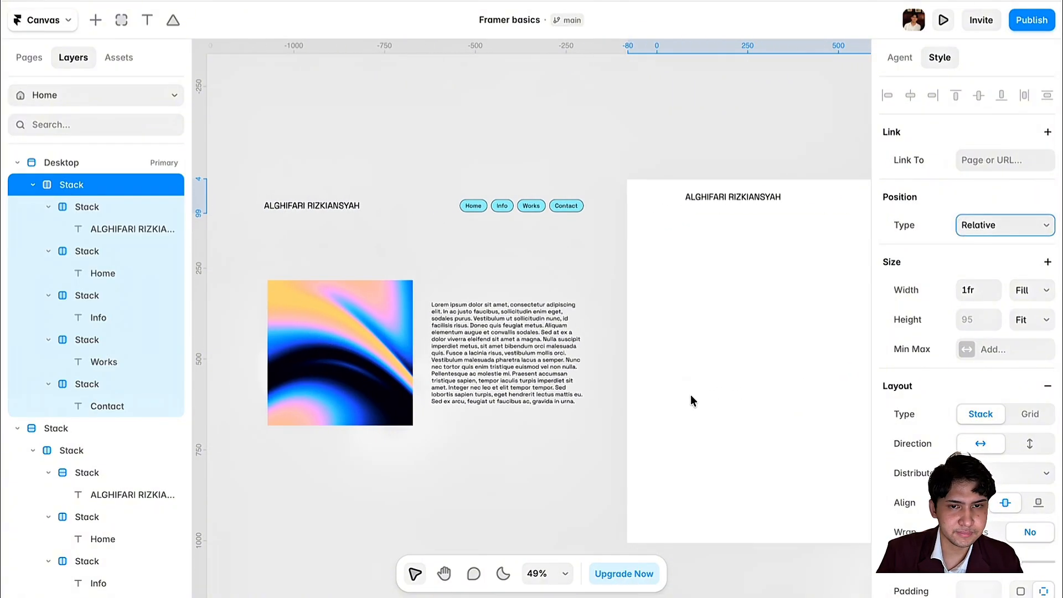
pyautogui.hscroll(-2, 689, 394)
pyautogui.scroll(-1, 690, 394)
# - Copy the reference Lorem ipsum paragraph and paste it into the Desktop frame below the header
pyautogui.click(451, 215)
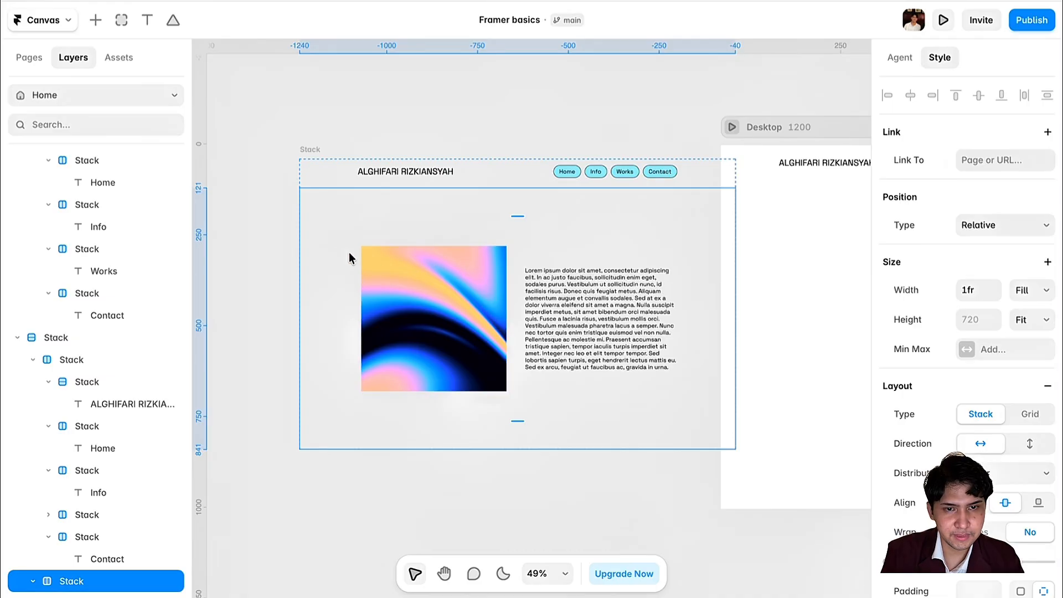
pyautogui.hscroll(6, 601, 322)
pyautogui.keyDown('super'); pyautogui.click(251, 299); pyautogui.keyUp('super')
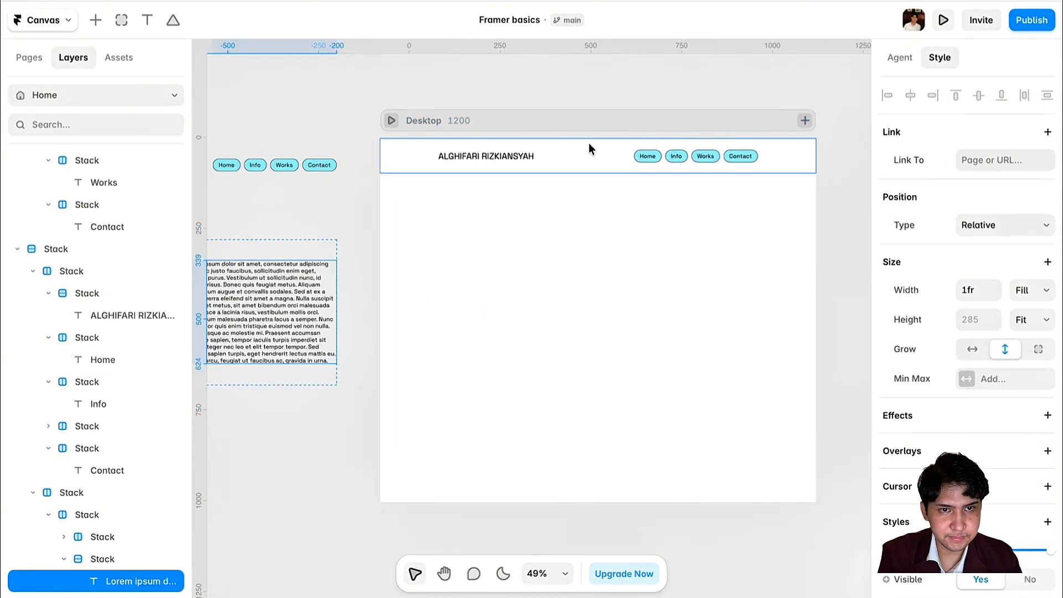
pyautogui.click(604, 128)
pyautogui.press('super+v')
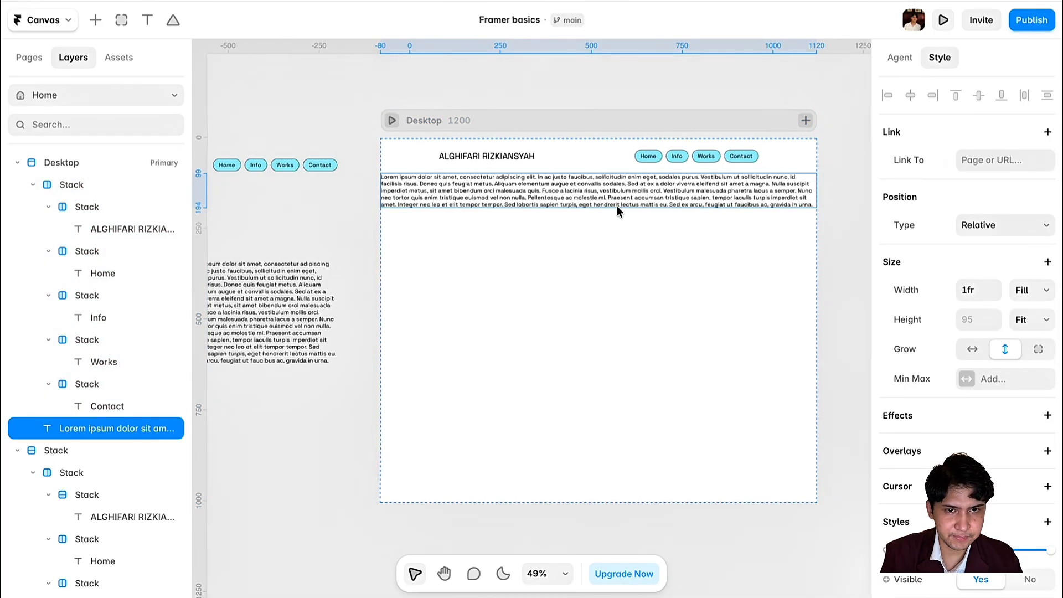
pyautogui.hscroll(-3, 617, 206)
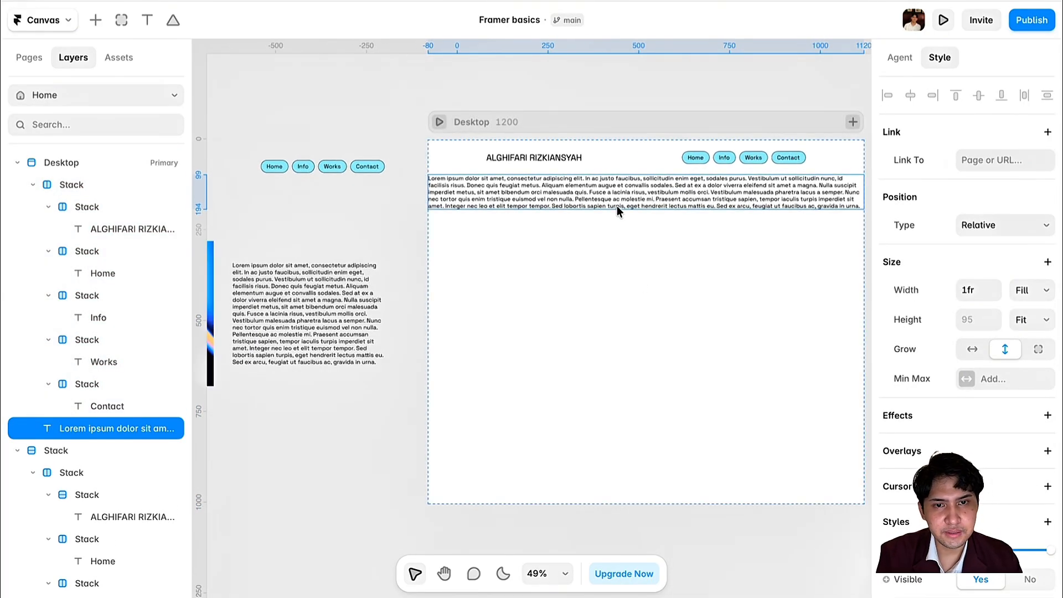
# - Wrap the pasted Lorem paragraph in its own Stack
pyautogui.rightClick(683, 188)
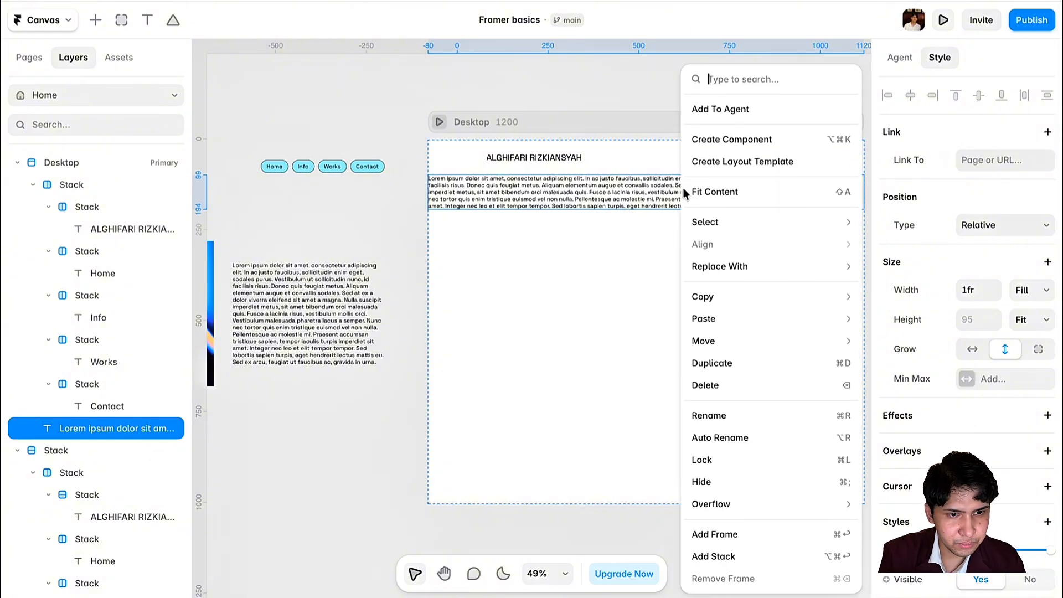
pyautogui.click(728, 563)
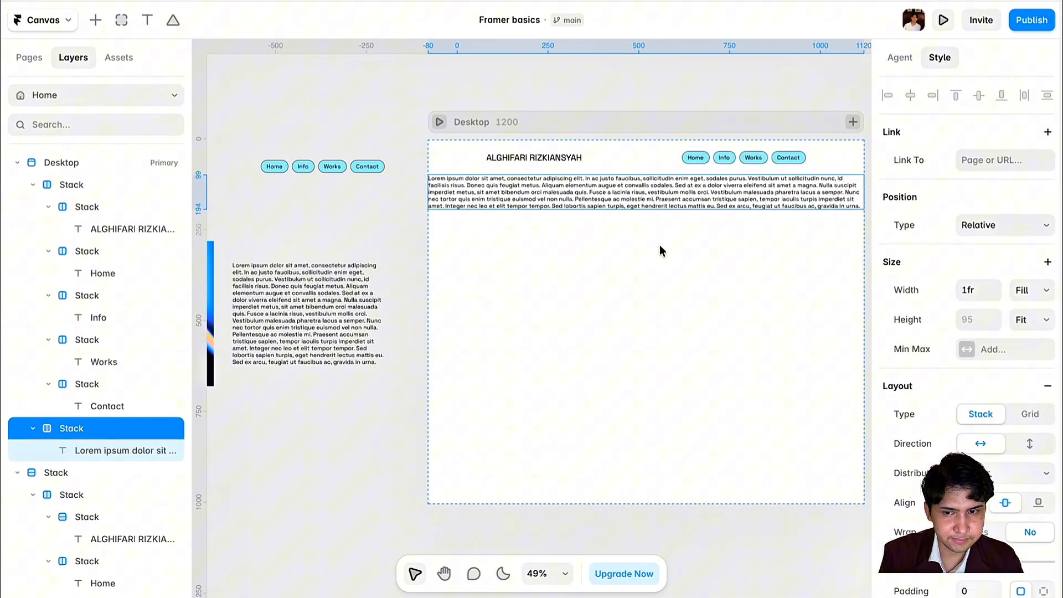
pyautogui.click(297, 287)
pyautogui.hscroll(-2, 326, 273)
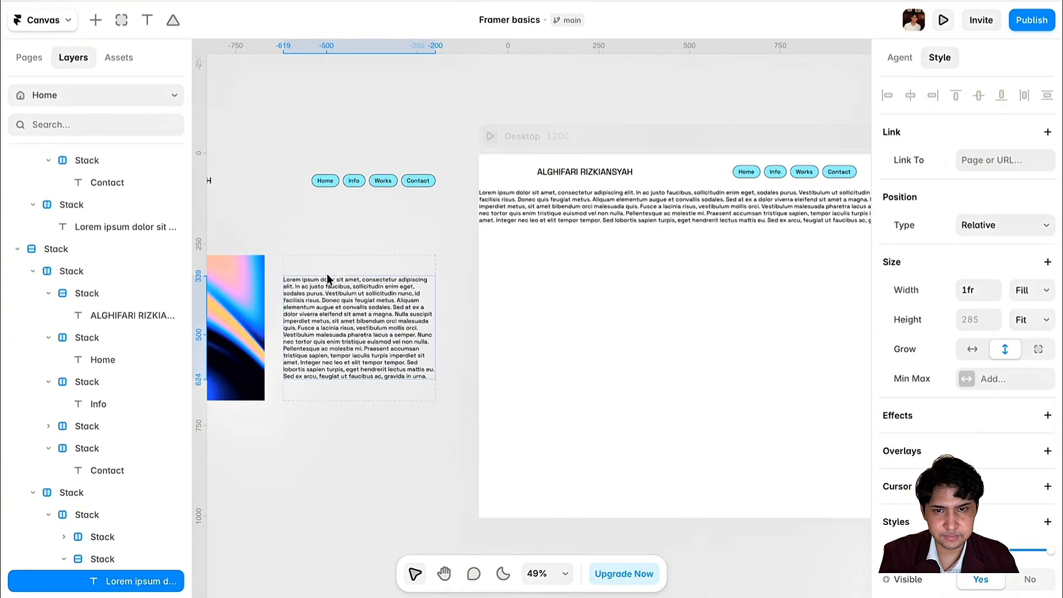
# - Select the reference Liquid Gradient image for copying
pyautogui.click(247, 270)
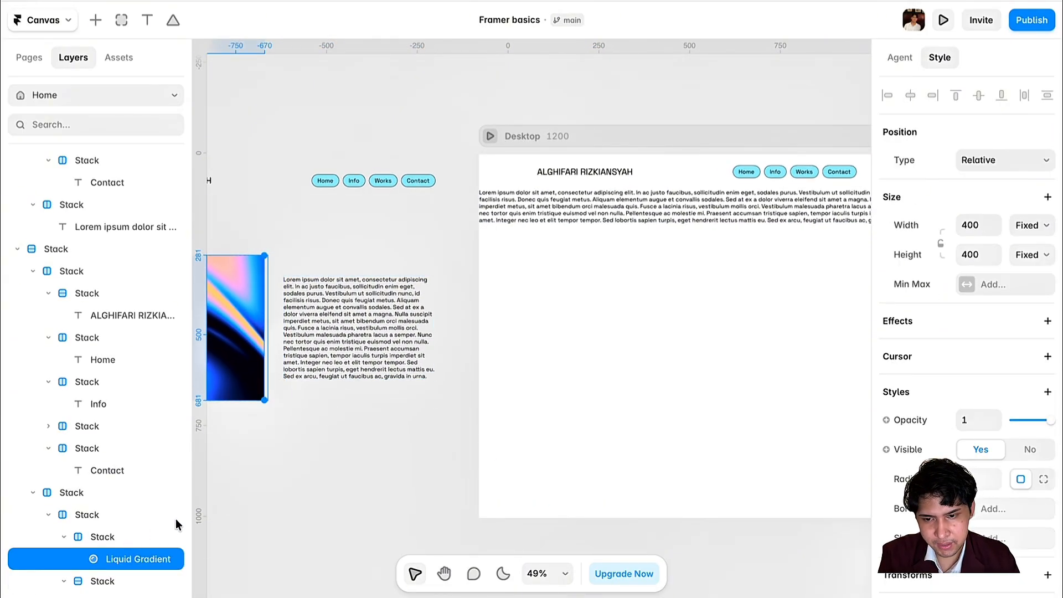
pyautogui.hscroll(-3, 375, 429)
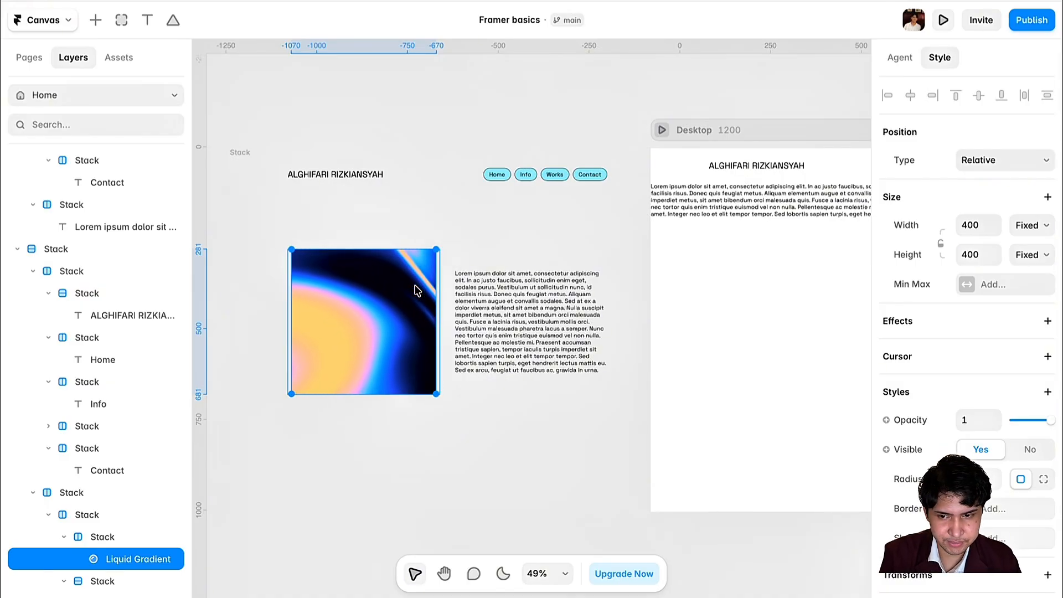
pyautogui.hscroll(3, 682, 294)
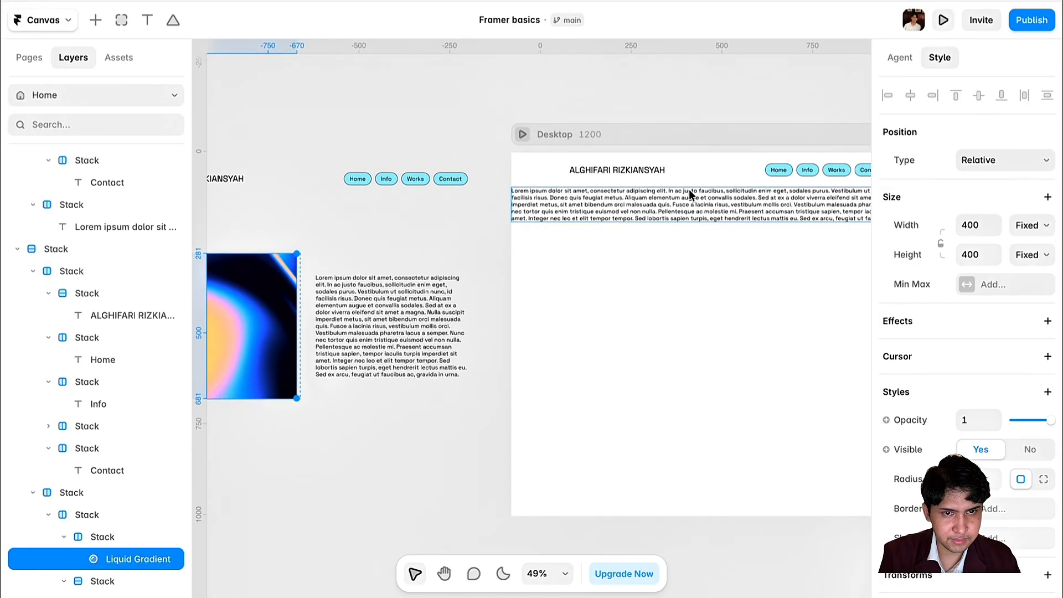
pyautogui.click(689, 189)
pyautogui.scroll(1, 101, 228)
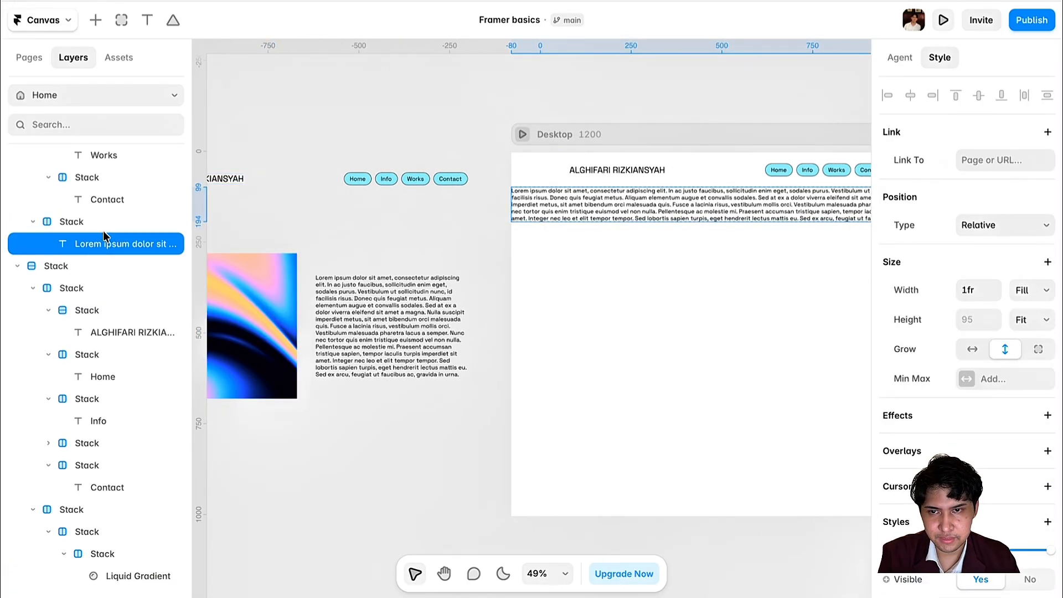
pyautogui.click(705, 300)
# - Paste the Liquid Gradient into Desktop and wrap it in its own Stack
pyautogui.click(682, 133)
pyautogui.press('super+v')
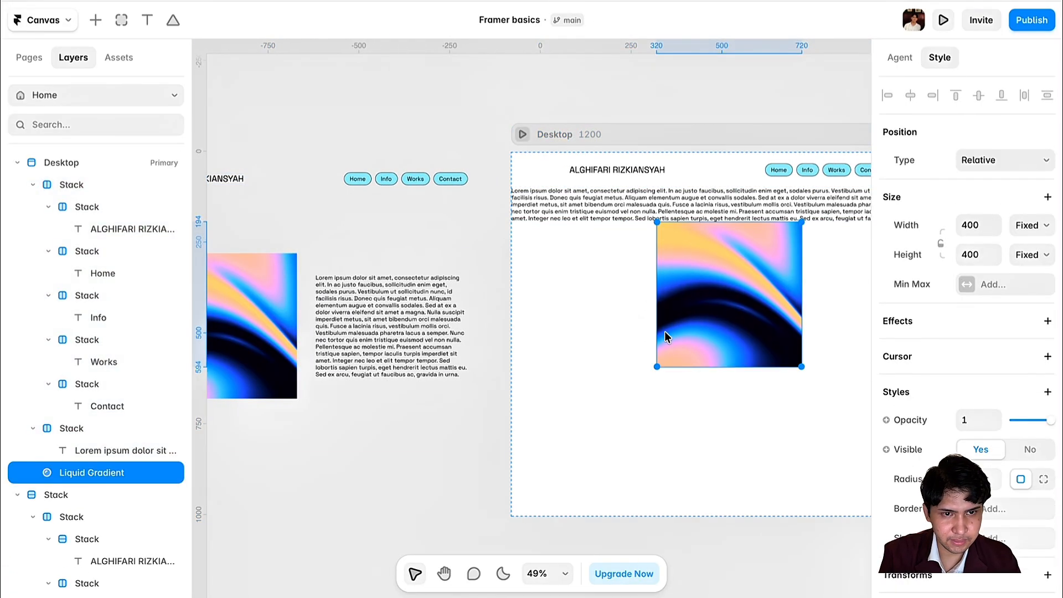
pyautogui.hscroll(3, 665, 331)
pyautogui.click(693, 313)
pyautogui.click(615, 294)
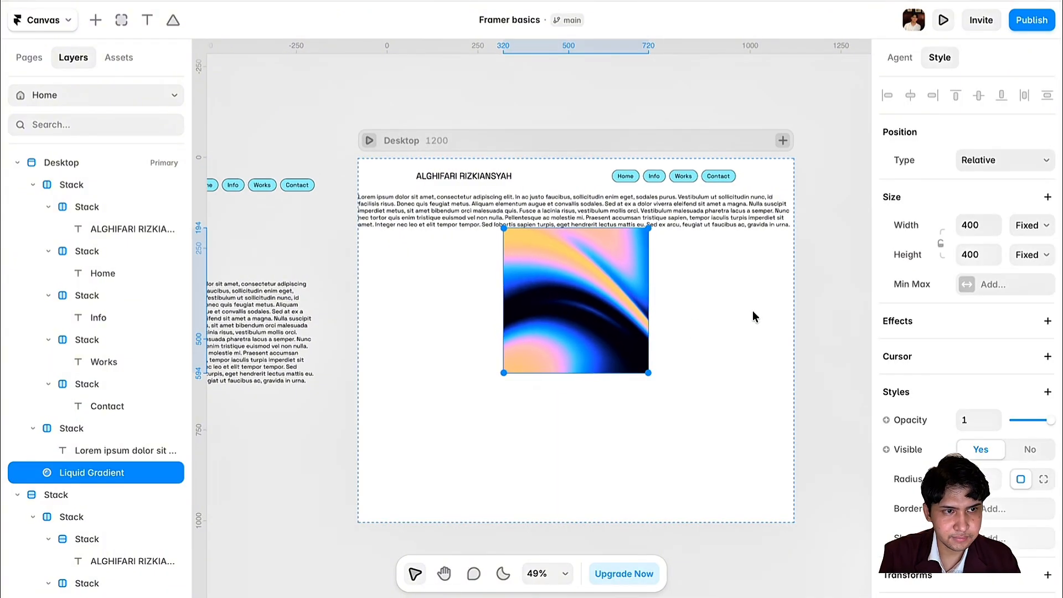
pyautogui.rightClick(573, 262)
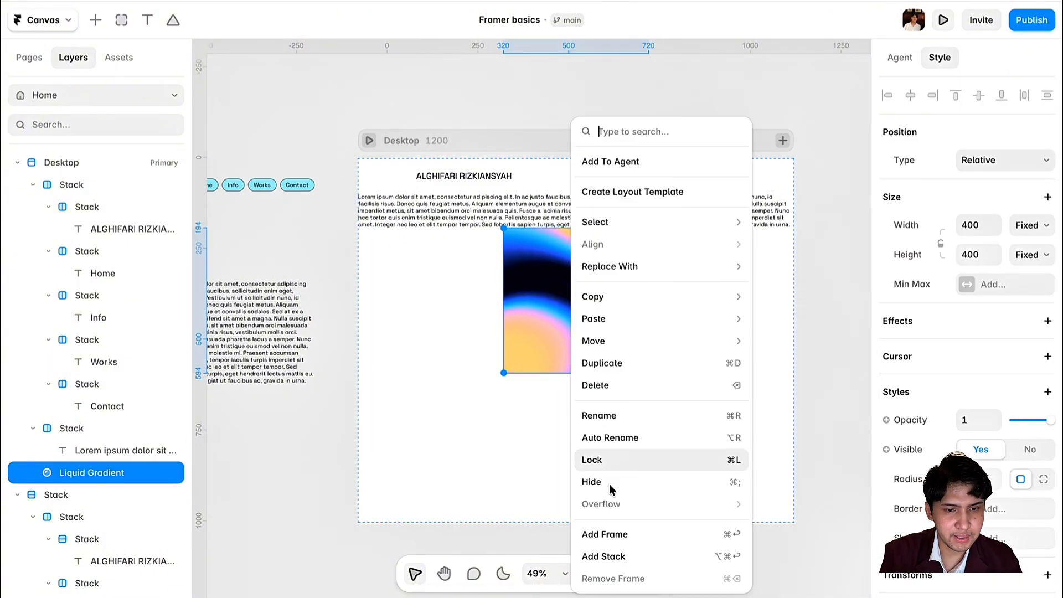
pyautogui.click(615, 556)
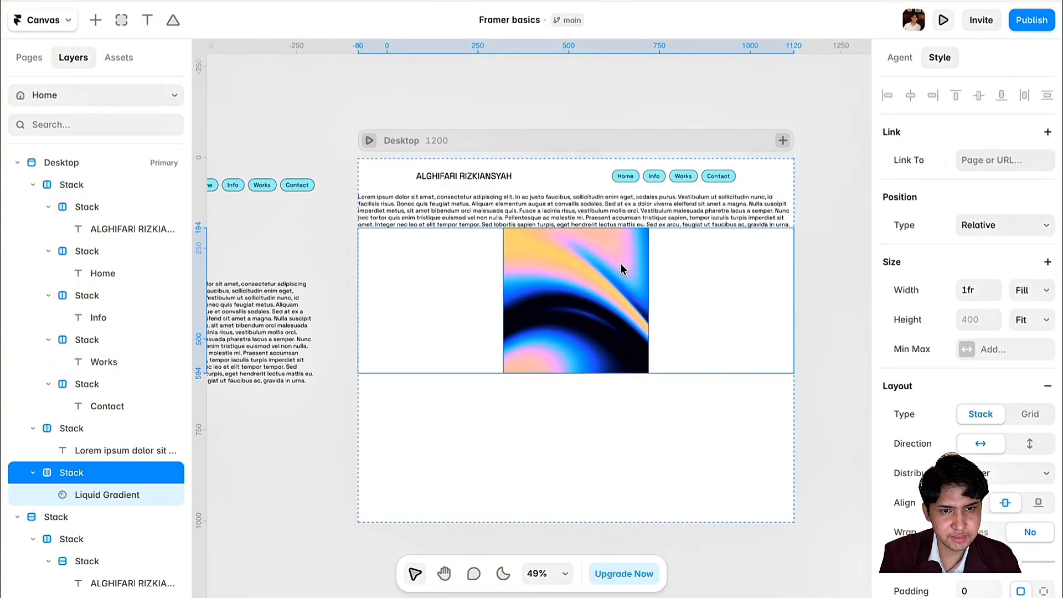
# - Group the paragraph Stack and gradient Stack into a new vertical Stack
pyautogui.click(590, 210)
pyautogui.click(87, 429)
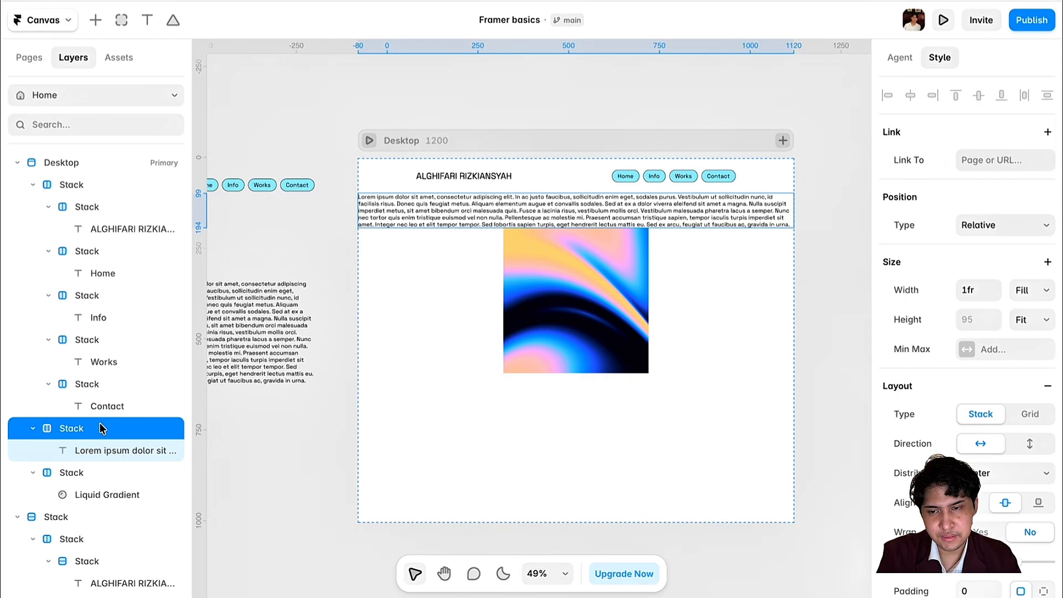
pyautogui.keyDown('shift'); pyautogui.click(455, 256); pyautogui.keyUp('shift')
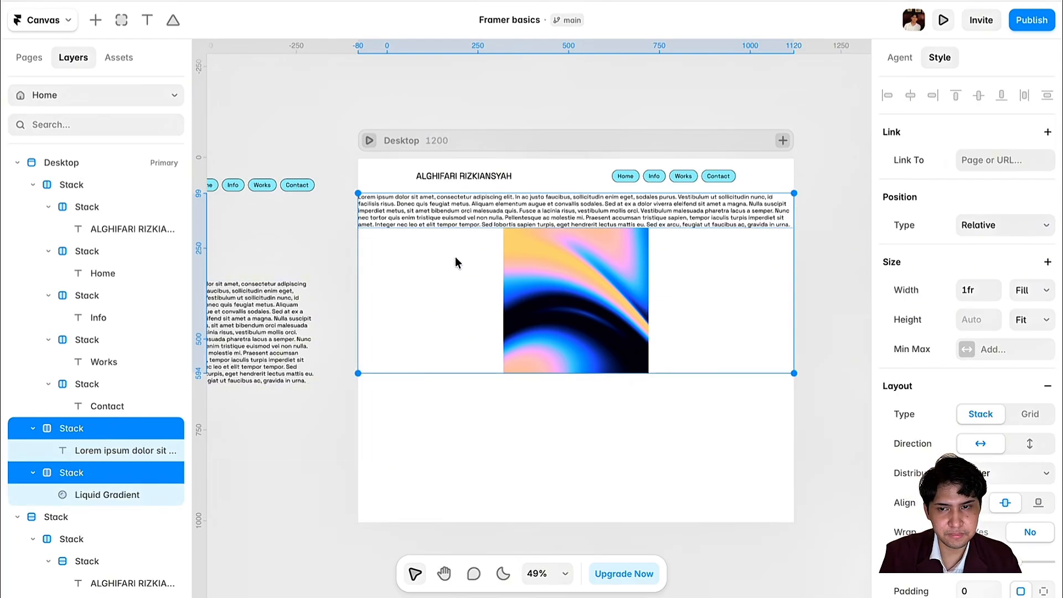
pyautogui.click(33, 428)
pyautogui.click(33, 450)
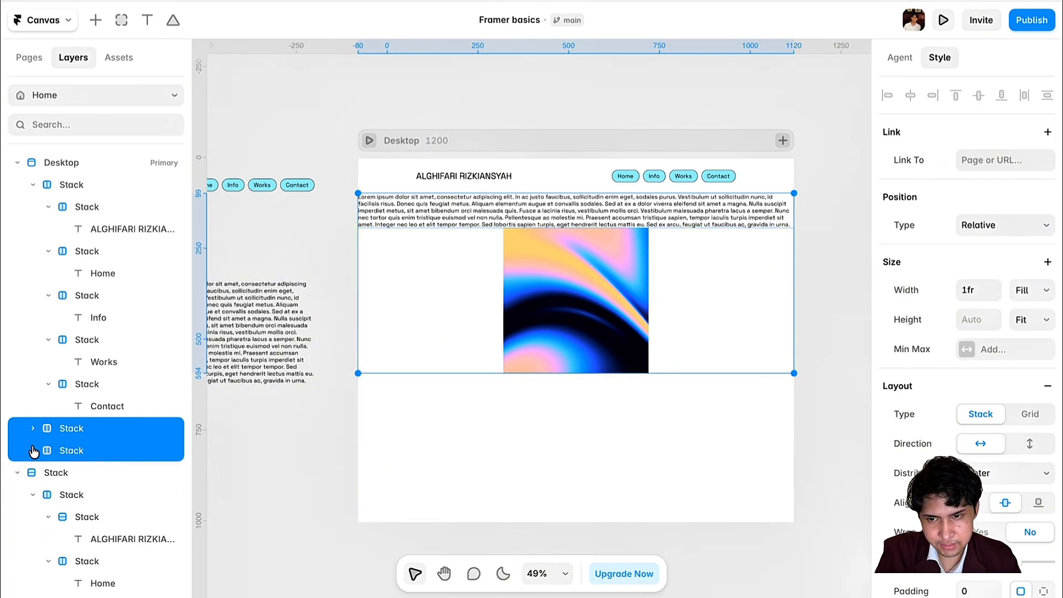
pyautogui.rightClick(133, 427)
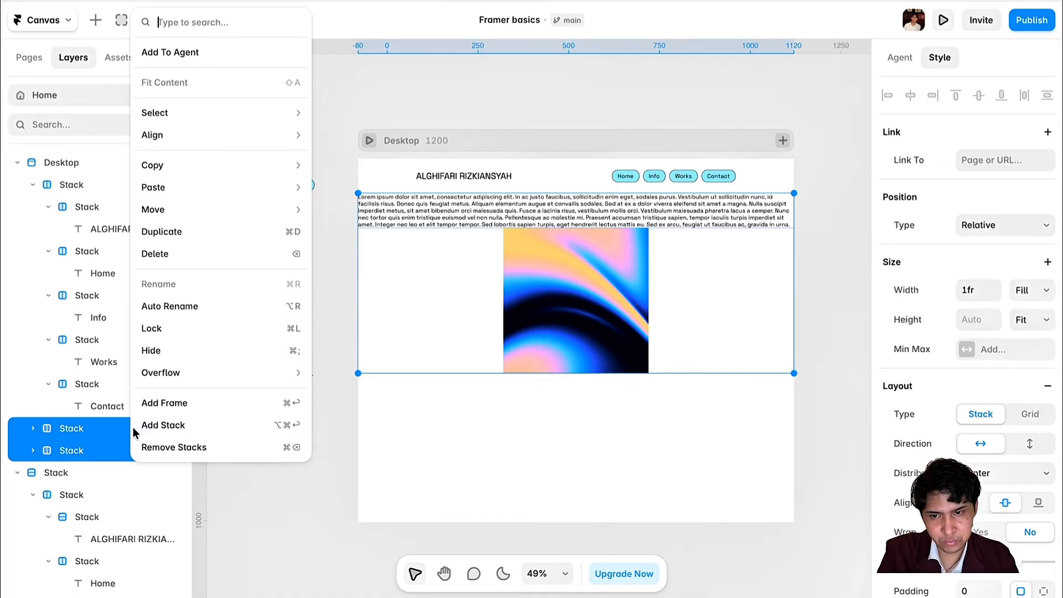
pyautogui.click(263, 424)
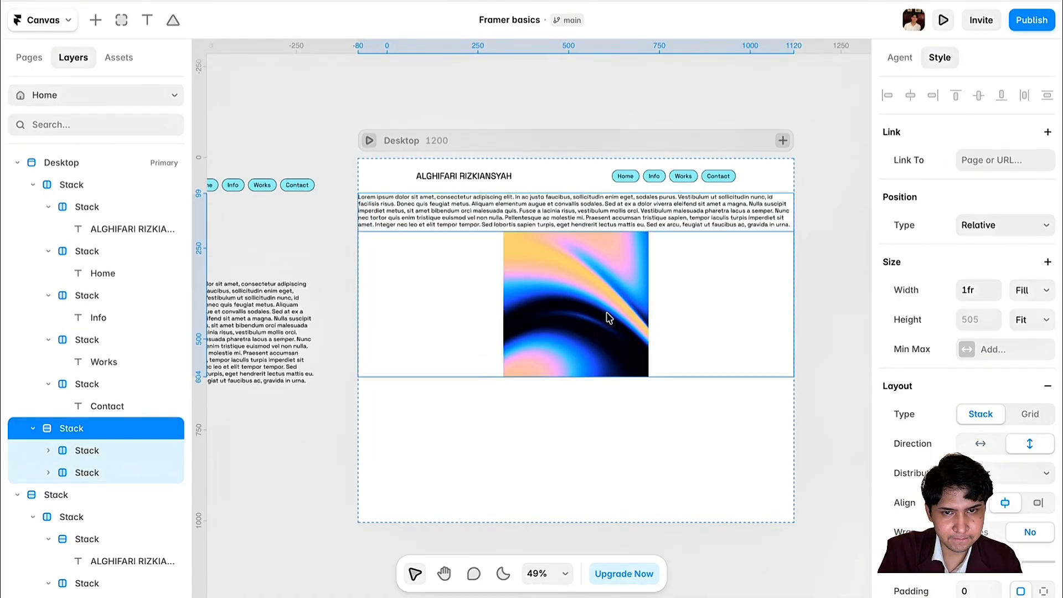
pyautogui.scroll(-1, 434, 357)
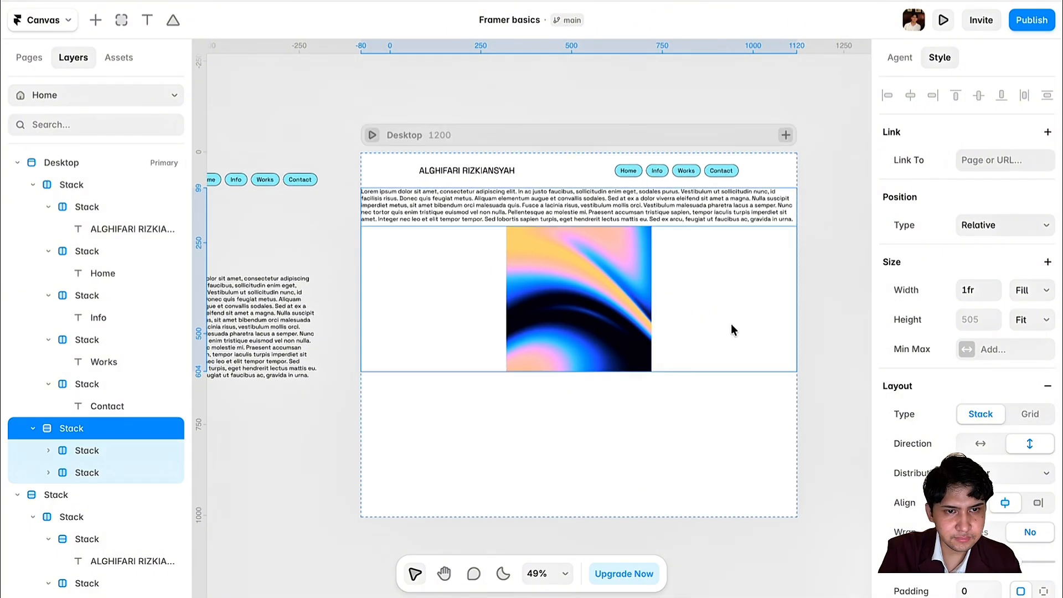
# - Keep the gradient row's width at Fill, then select the paragraph's parent Stack
pyautogui.click(731, 325)
pyautogui.click(1032, 289)
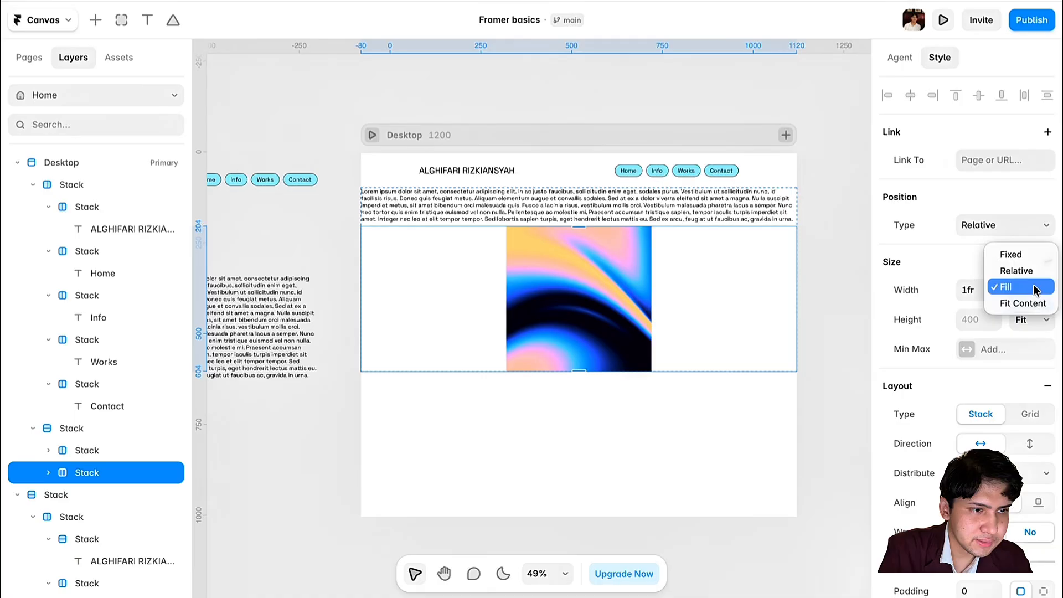
pyautogui.click(1018, 287)
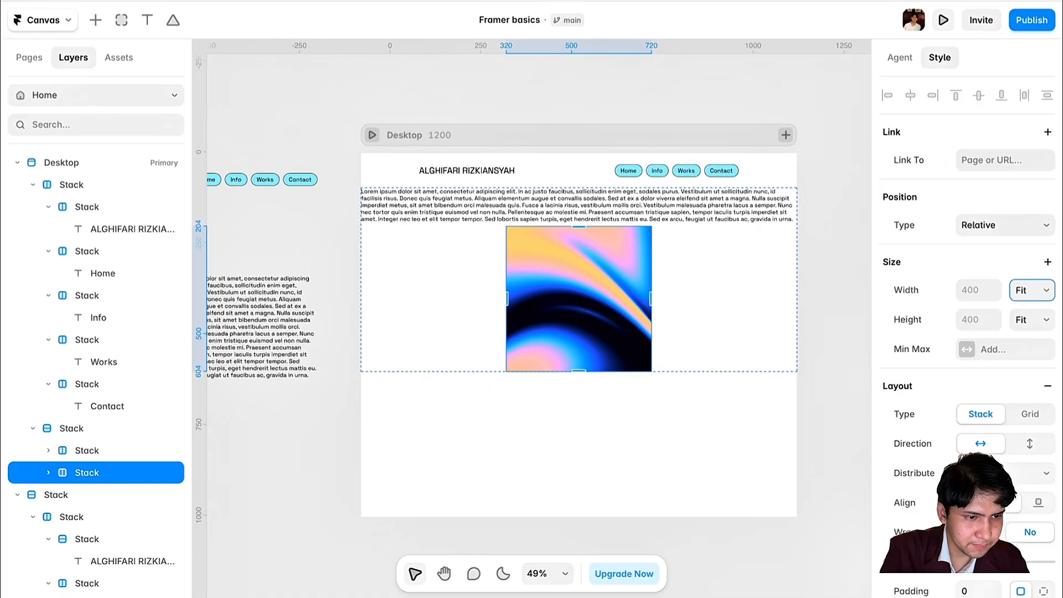
pyautogui.click(736, 201)
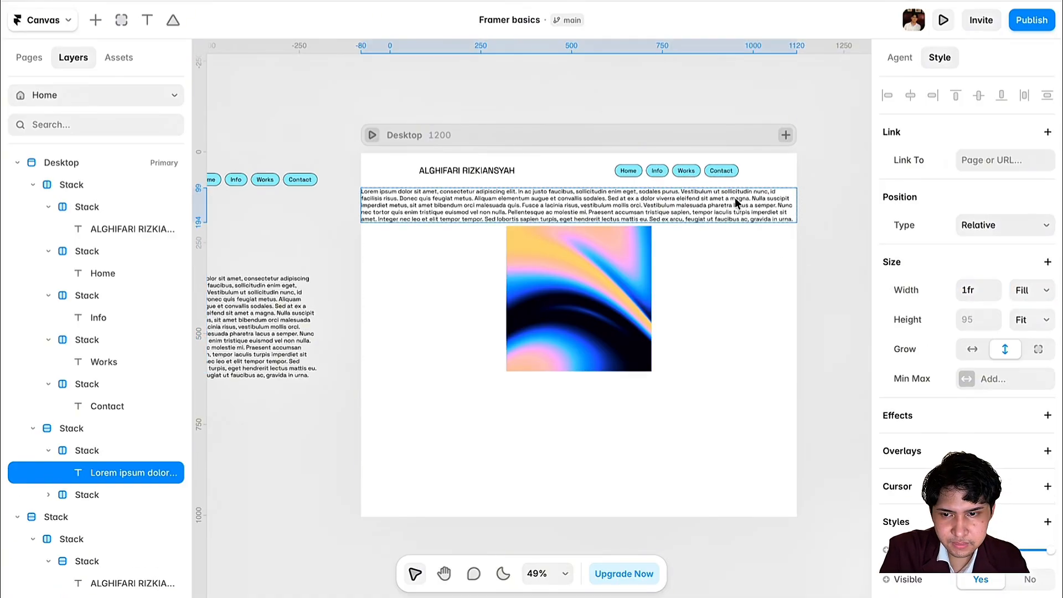
pyautogui.click(725, 273)
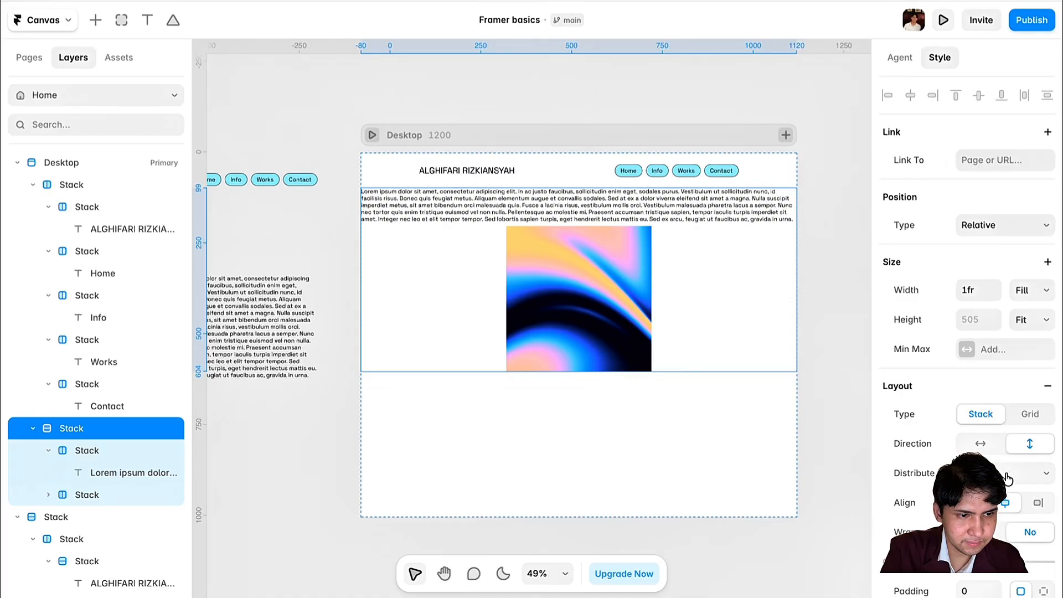
pyautogui.hscroll(-3, 659, 460)
# - Make the image-and-text group horizontal with the gradient placed before the text
pyautogui.click(287, 284)
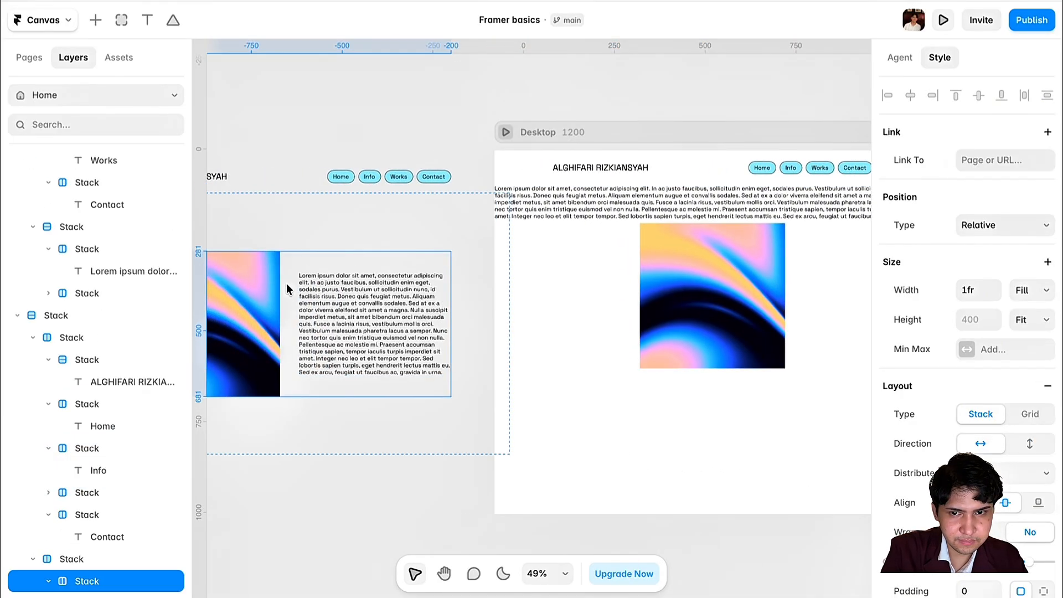
pyautogui.click(626, 235)
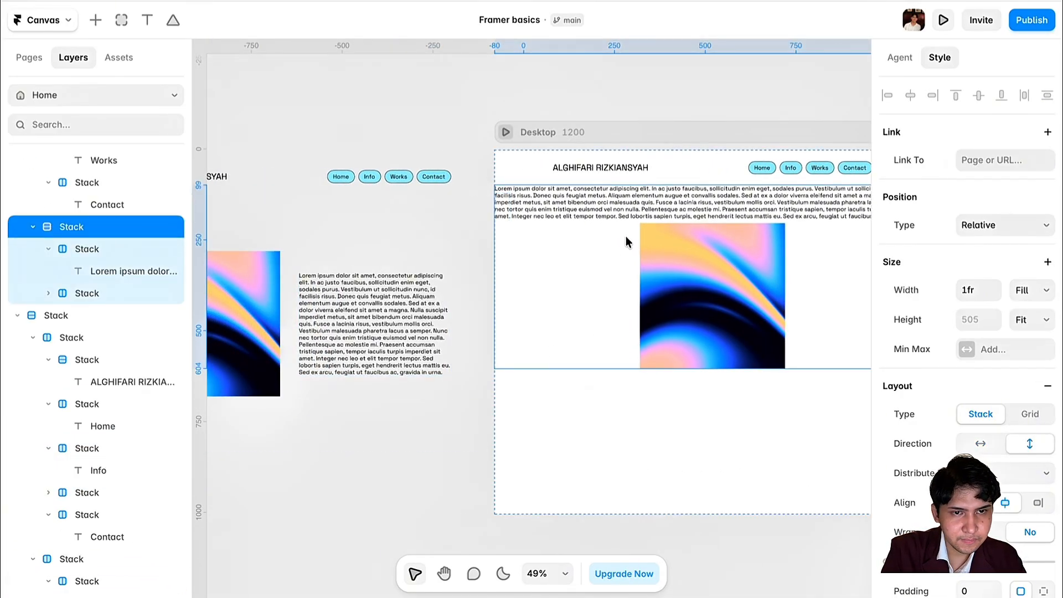
pyautogui.scroll(-1, 1025, 470)
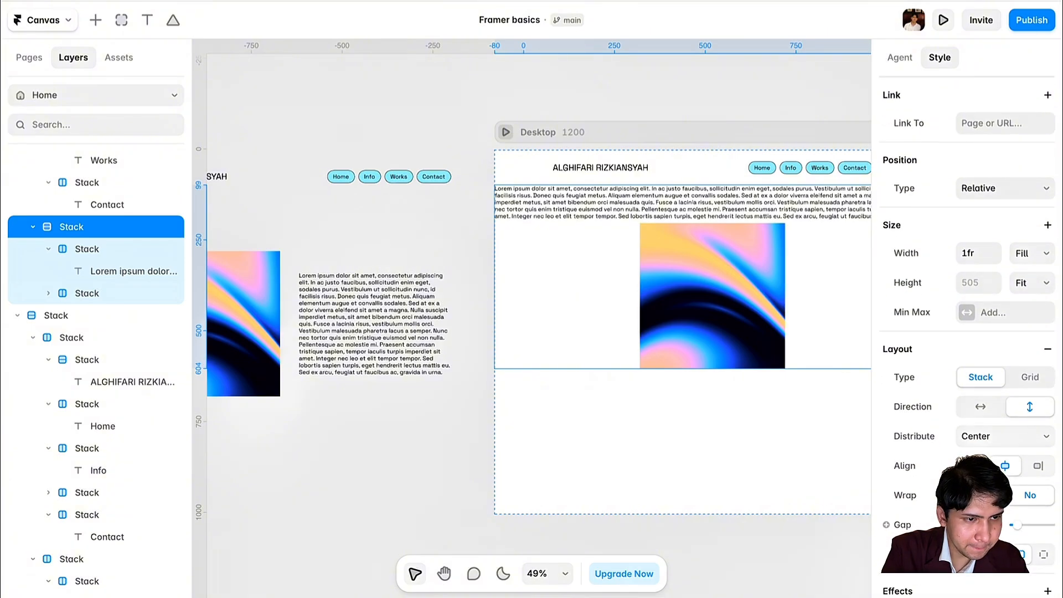
pyautogui.click(986, 407)
pyautogui.hscroll(3, 735, 374)
pyautogui.scroll(2, 729, 248)
pyautogui.click(726, 249)
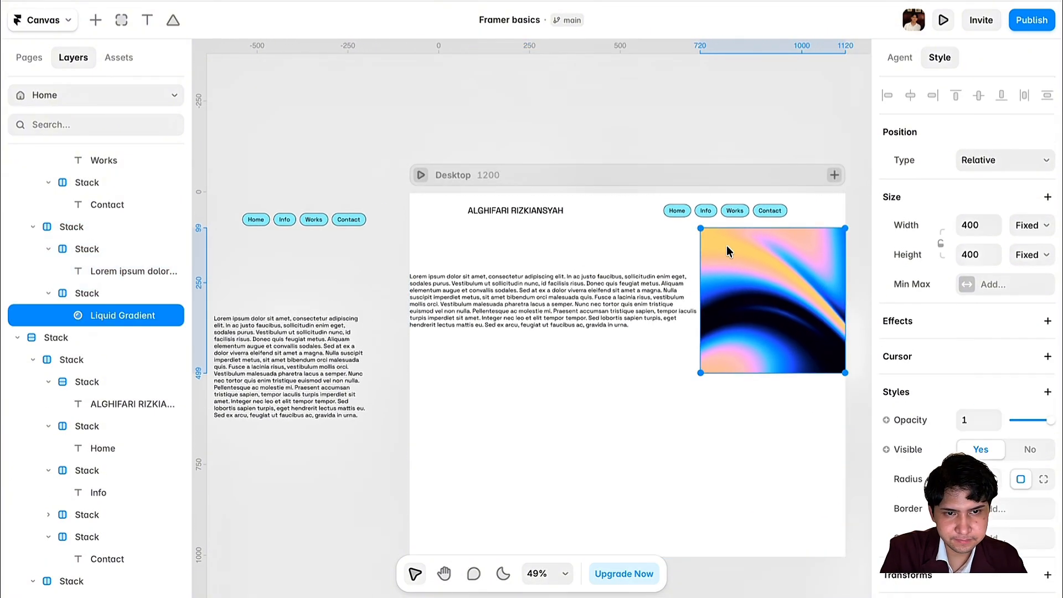
pyautogui.click(98, 297)
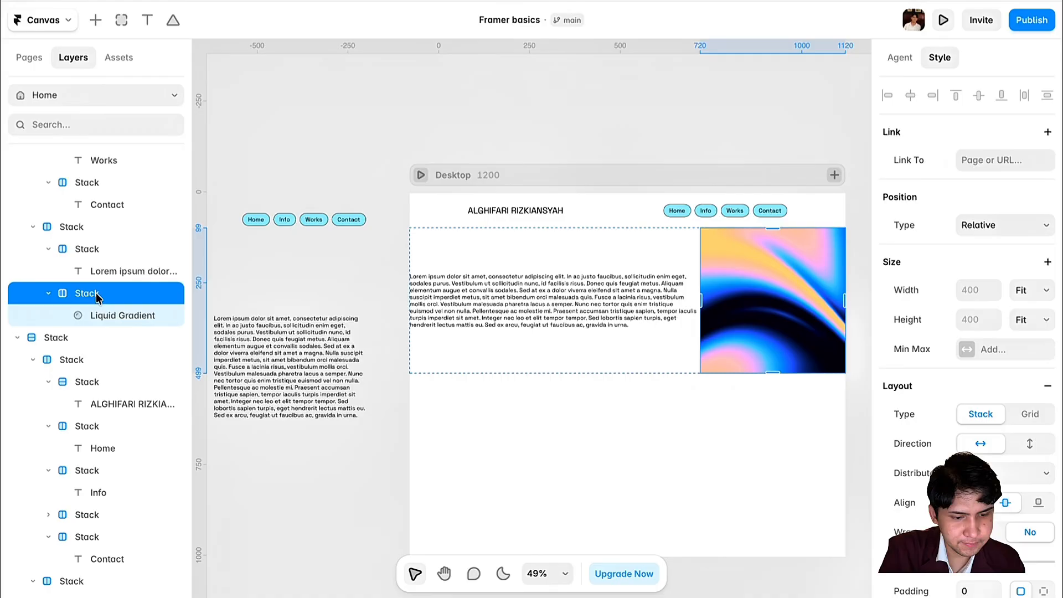
pyautogui.press('Left')
pyautogui.click(666, 380)
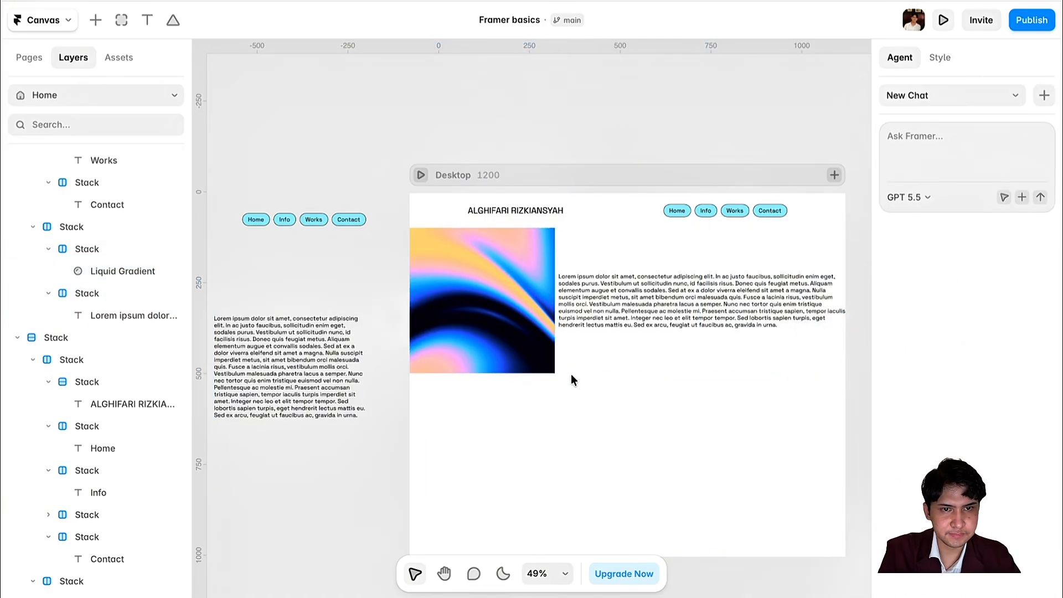
# - Try per-side padding of 30 top/bottom and 160 left/right on the group
pyautogui.click(584, 354)
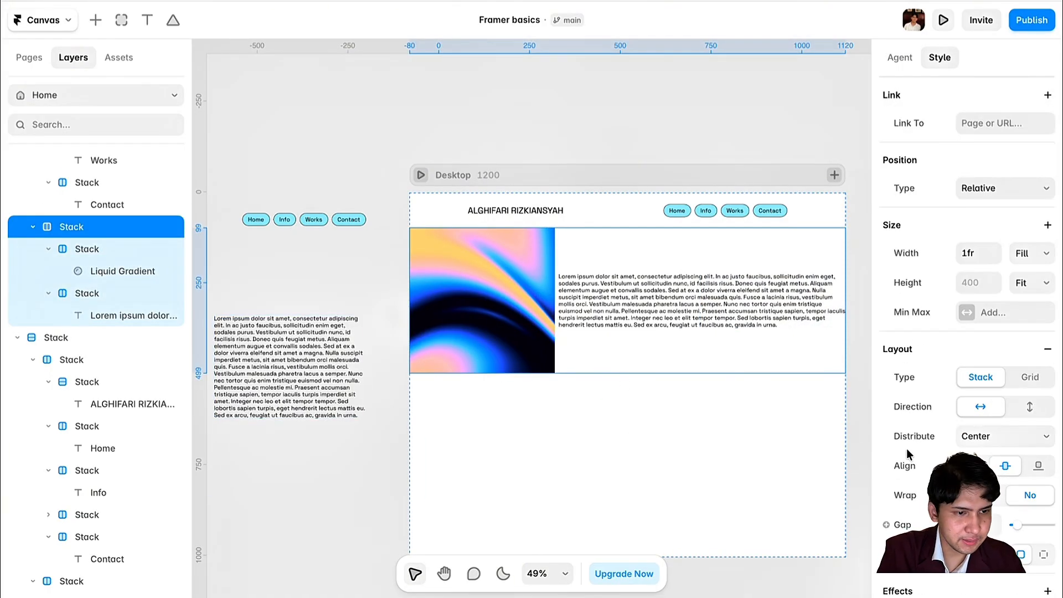
pyautogui.scroll(-1, 907, 454)
pyautogui.scroll(-3, 941, 427)
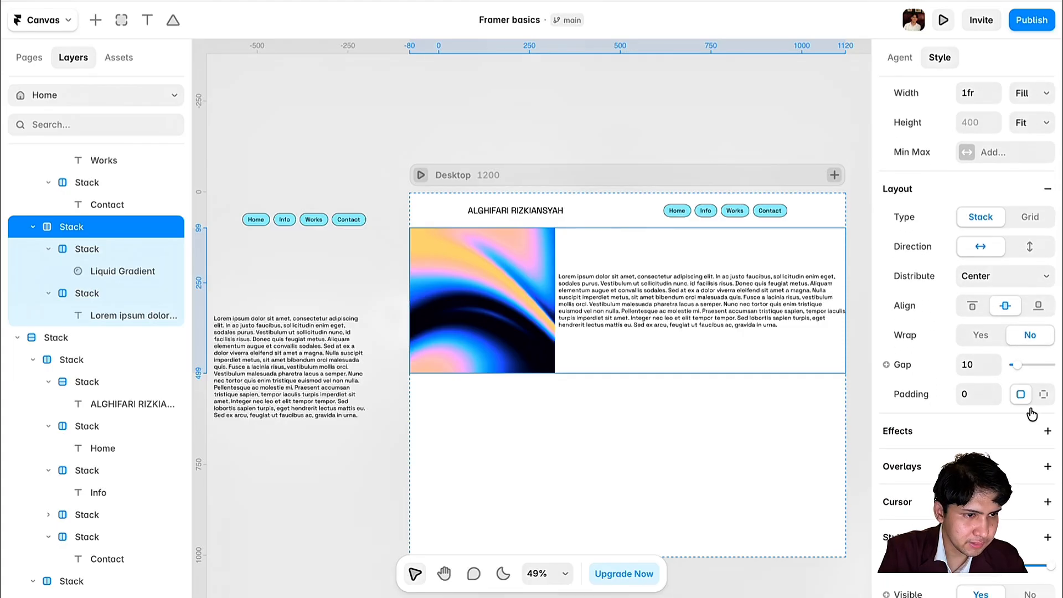
pyautogui.click(1042, 394)
pyautogui.click(966, 424)
pyautogui.write('30')
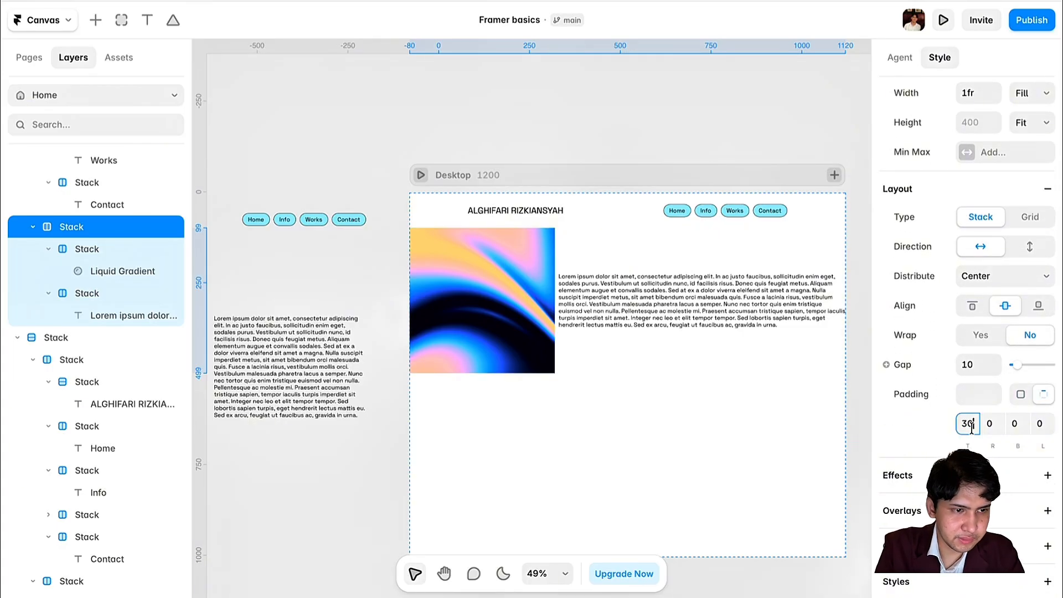
pyautogui.press('Tab')
pyautogui.write('160')
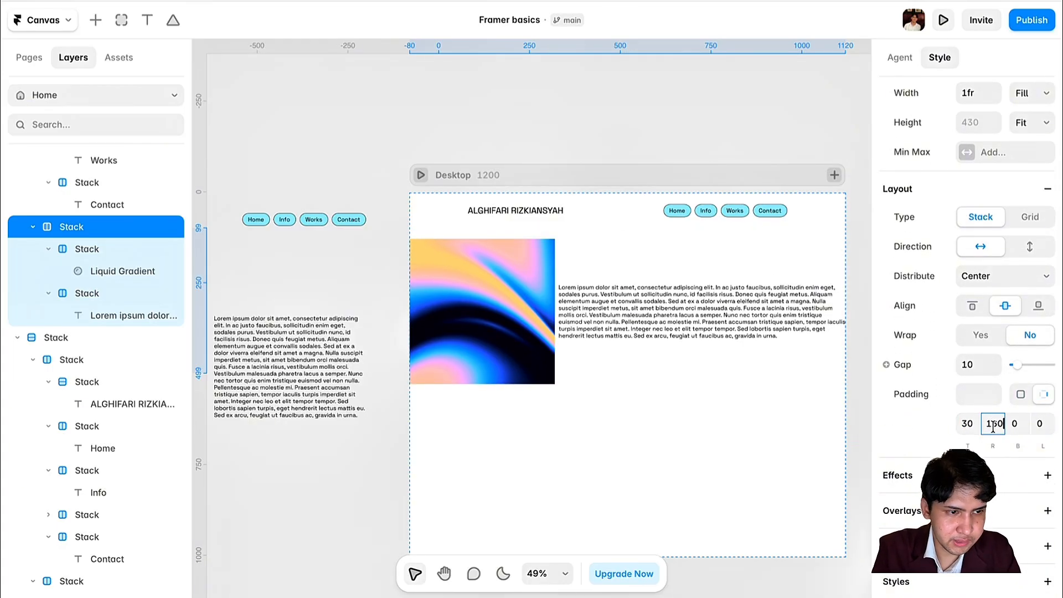
pyautogui.click(989, 423)
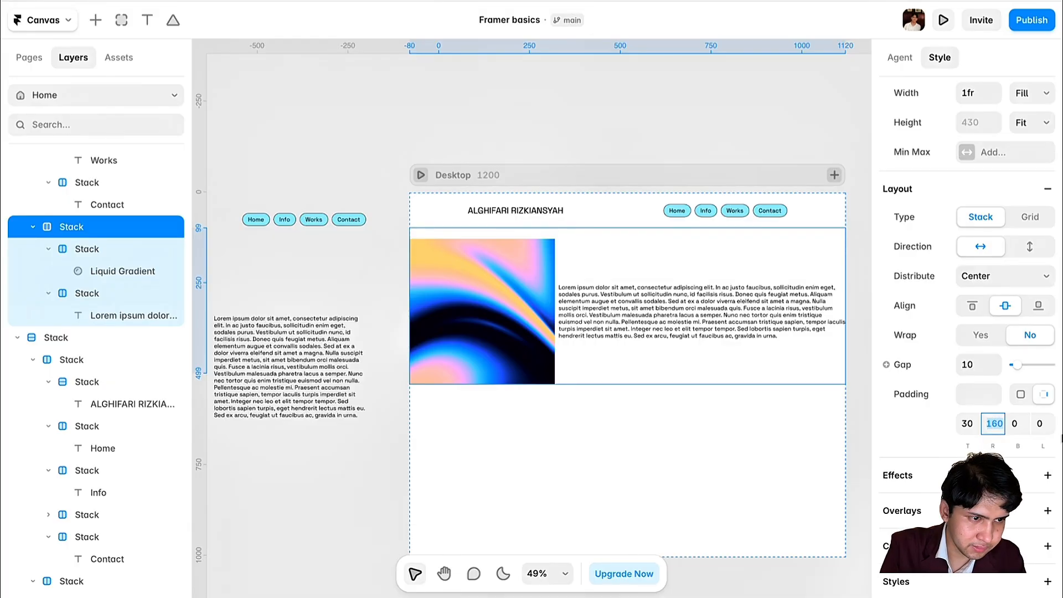
pyautogui.click(1044, 424)
pyautogui.write('160')
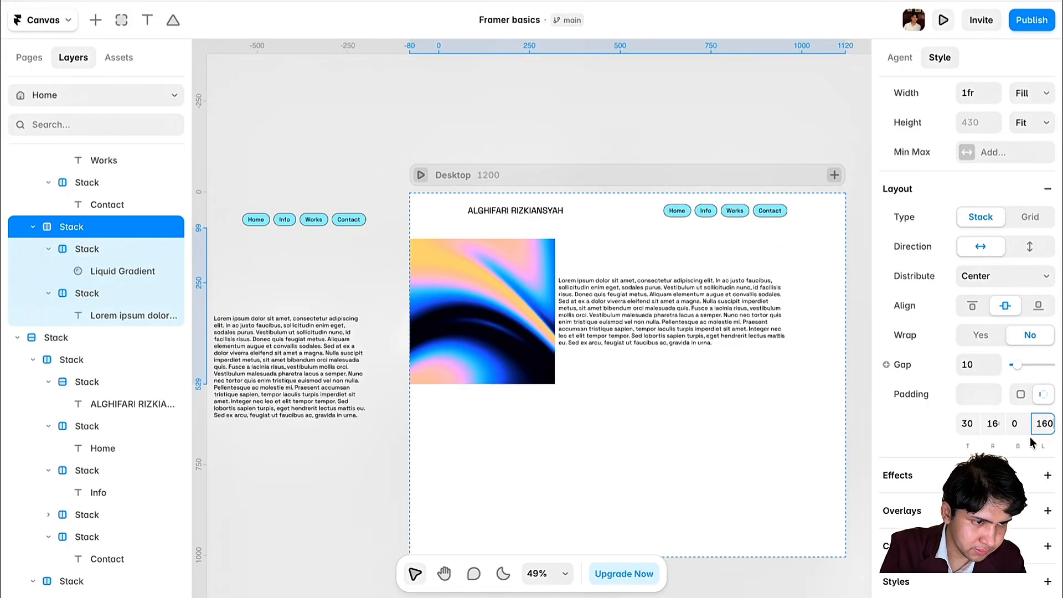
pyautogui.click(1015, 423)
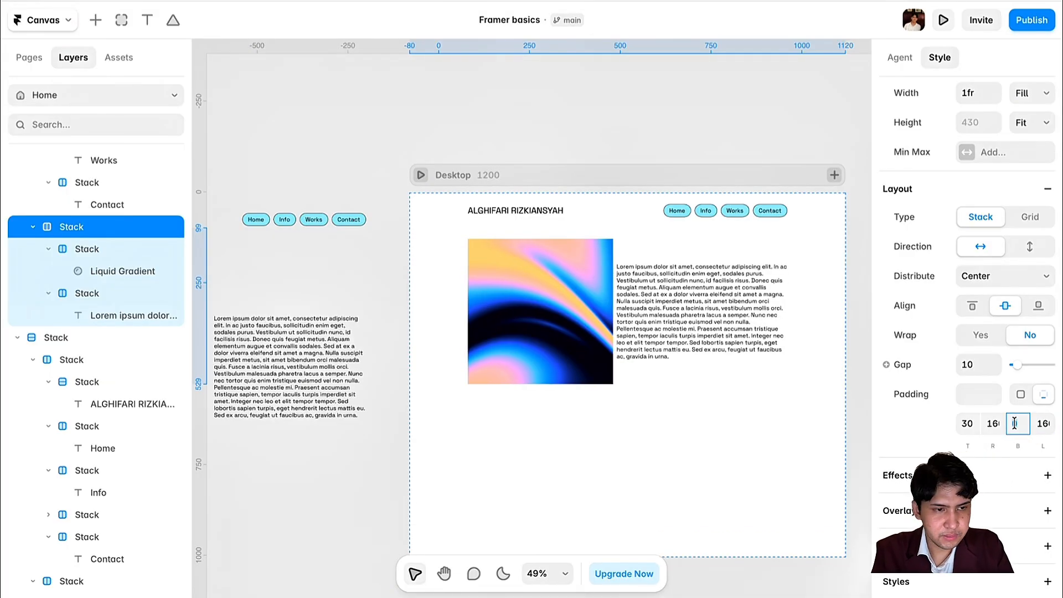
pyautogui.write('3')
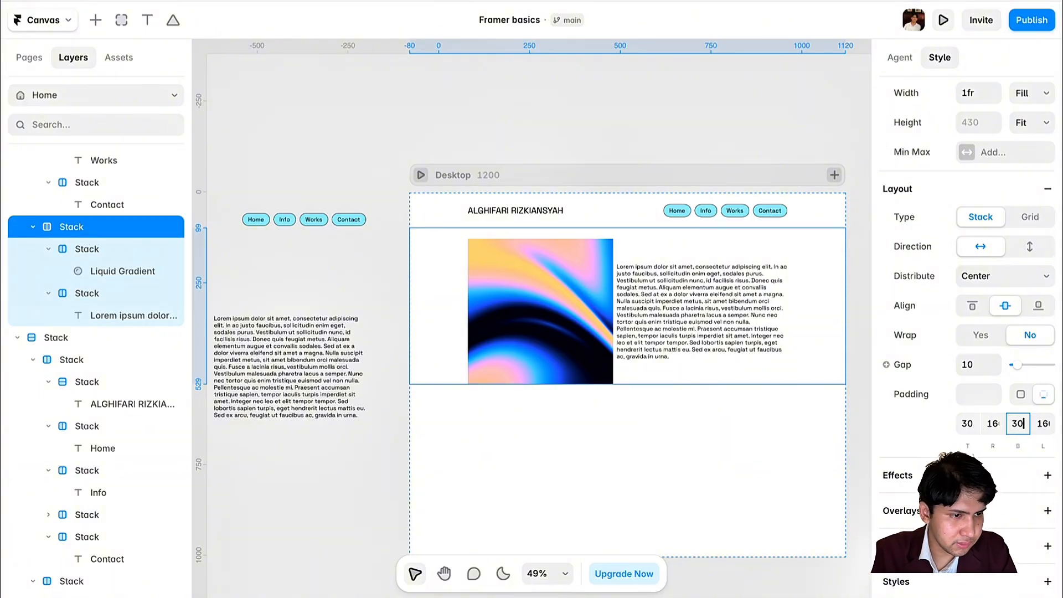
pyautogui.write('0')
pyautogui.click(858, 422)
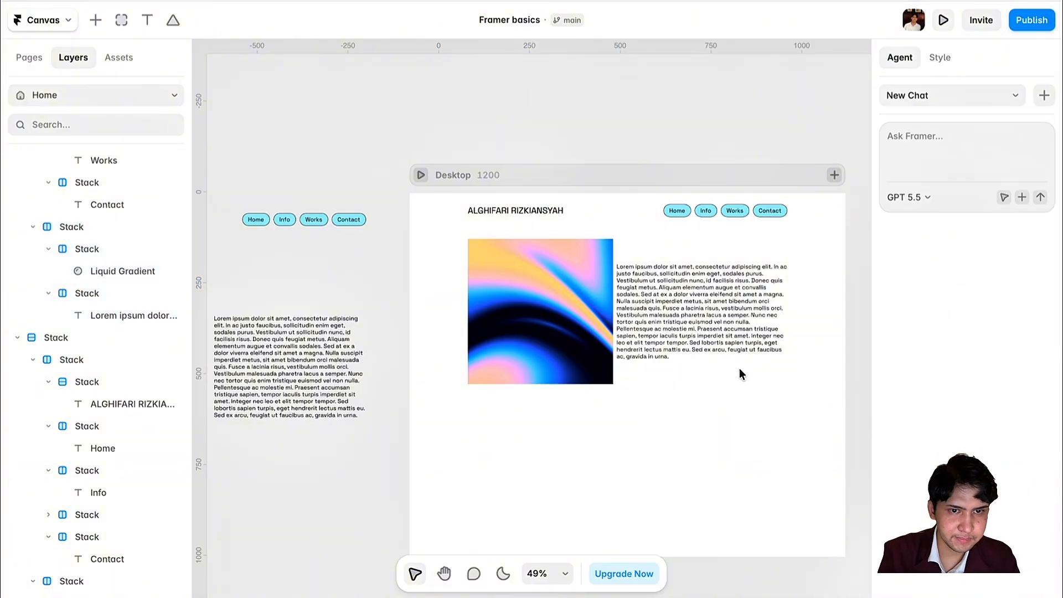
# - Try Space Between distribution, undo it, and widen the gap to 30
pyautogui.click(620, 257)
pyautogui.scroll(-3, 935, 421)
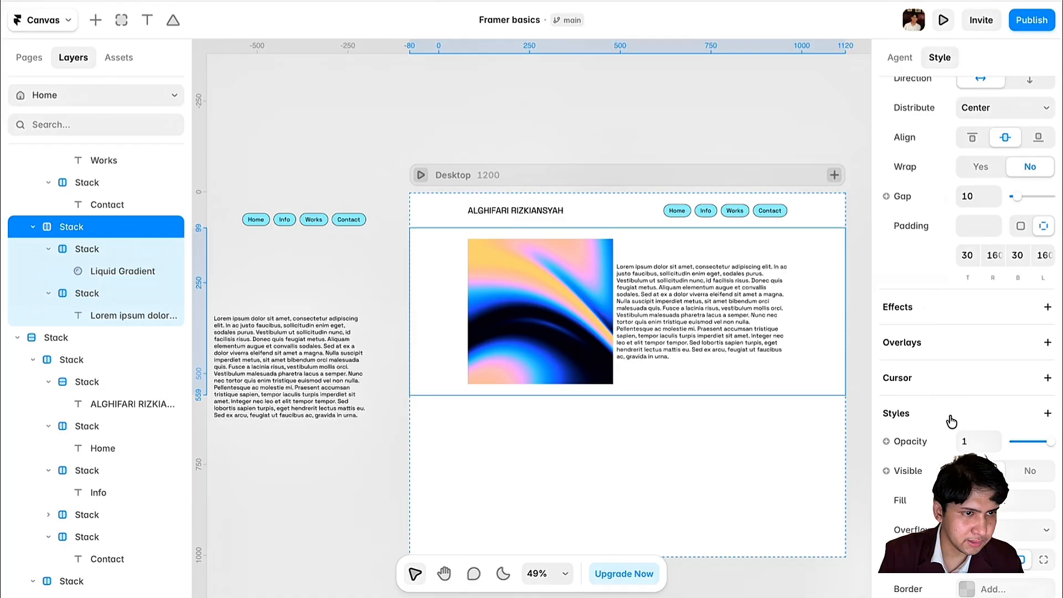
pyautogui.scroll(1, 951, 421)
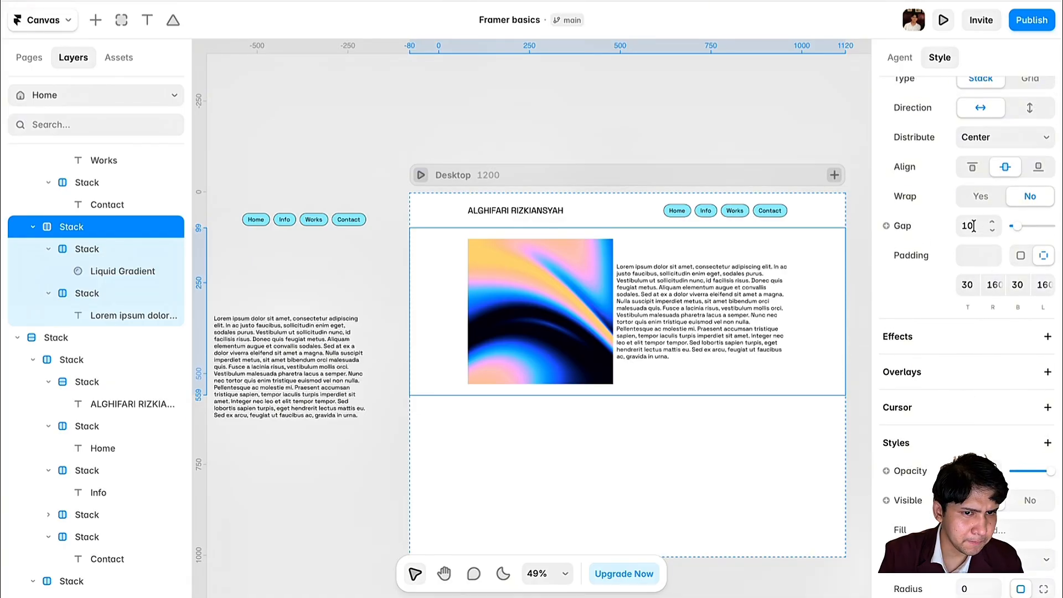
pyautogui.scroll(2, 985, 222)
pyautogui.click(1000, 217)
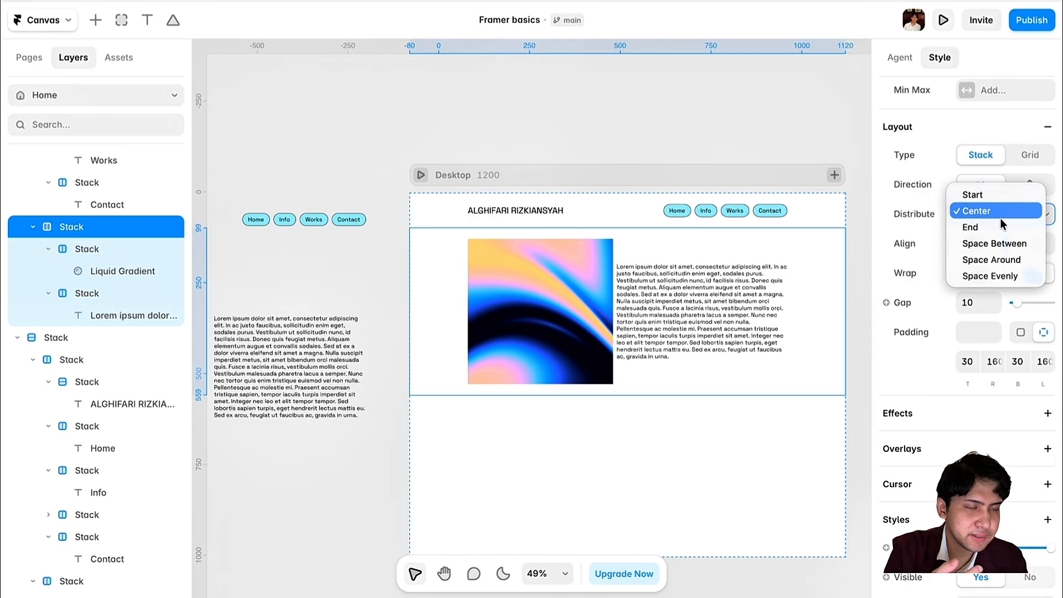
pyautogui.click(998, 242)
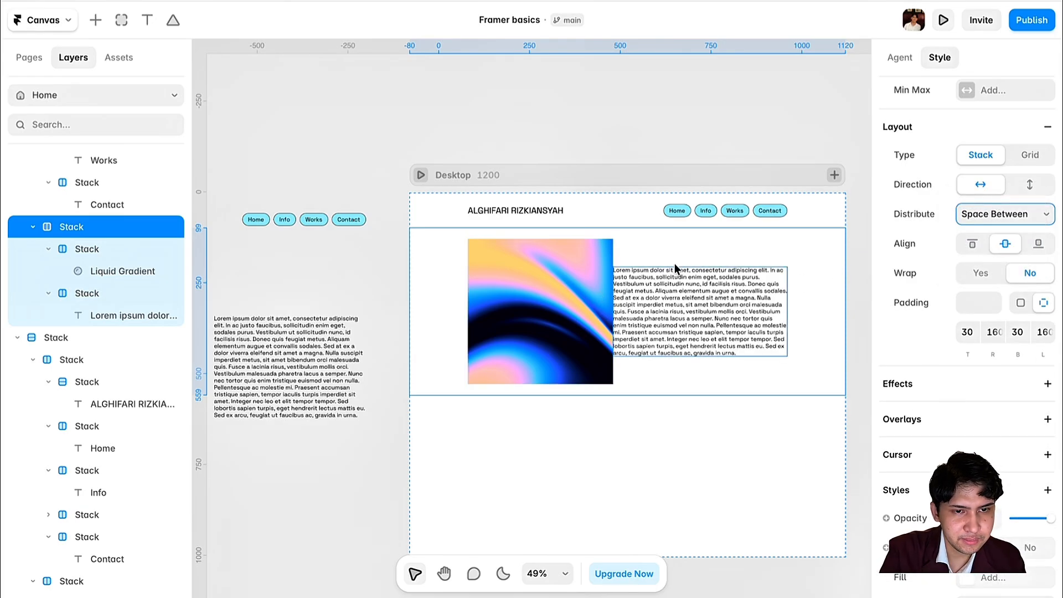
pyautogui.hotkey('ctrl', 'z')
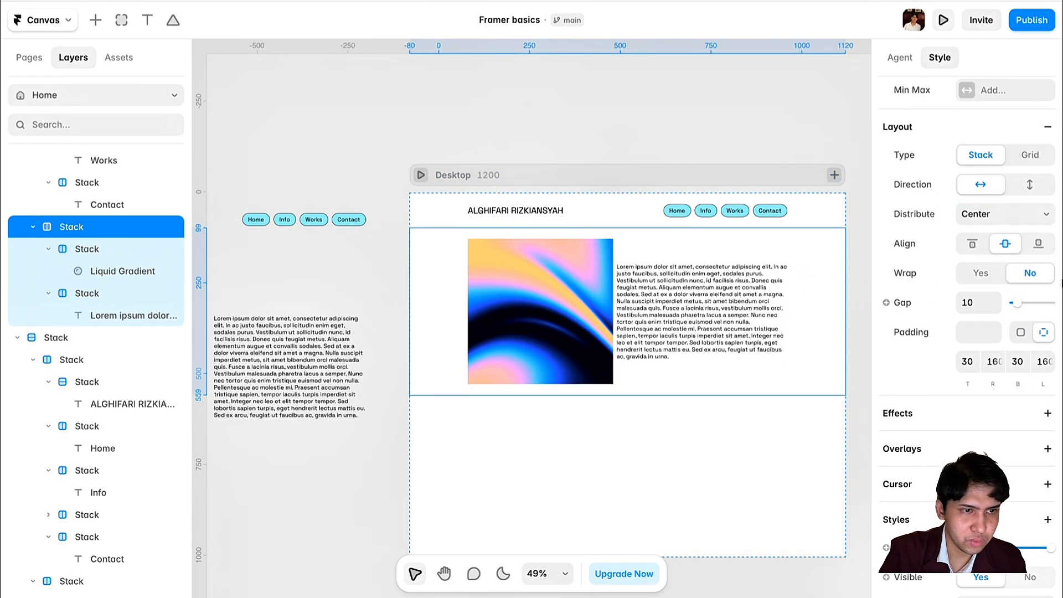
pyautogui.moveTo(1016, 306); pyautogui.dragTo(1025, 310)
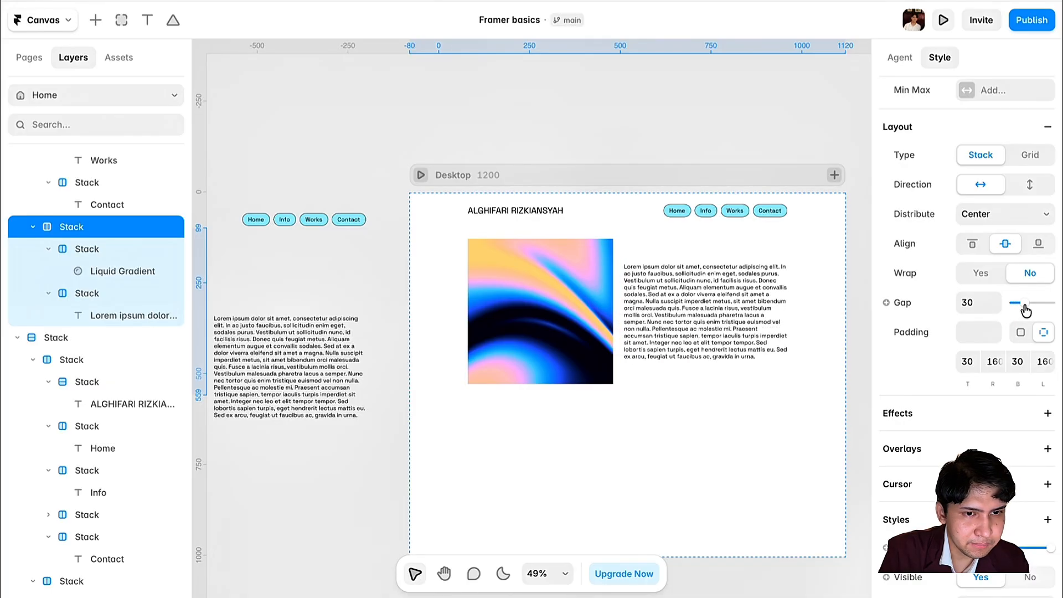
# - Compare with the reference, then set the group's gap to 10 and padding to 0
pyautogui.hscroll(-5, 523, 309)
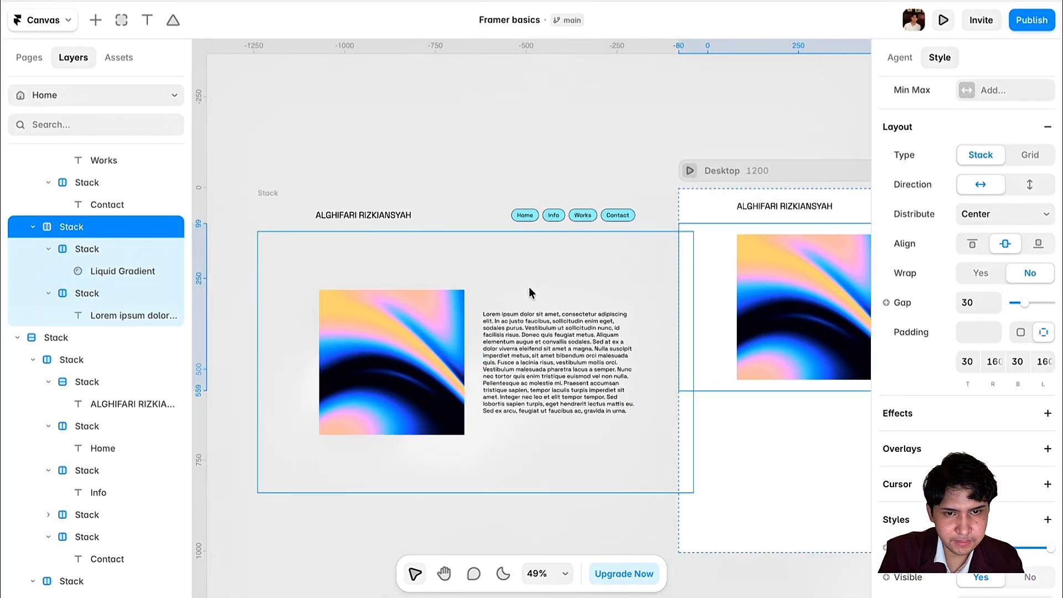
pyautogui.click(509, 277)
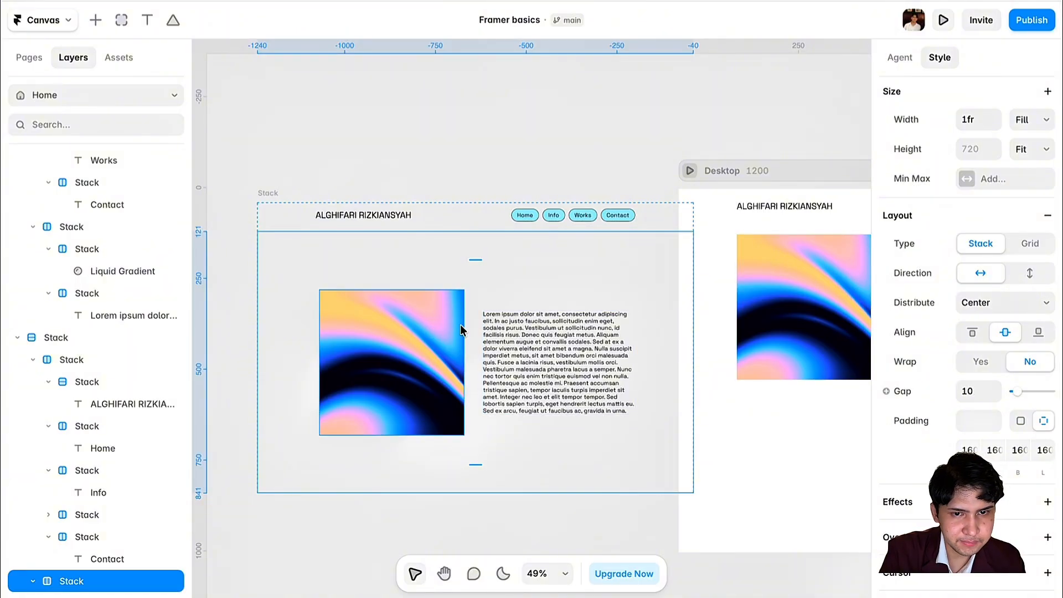
pyautogui.click(480, 385)
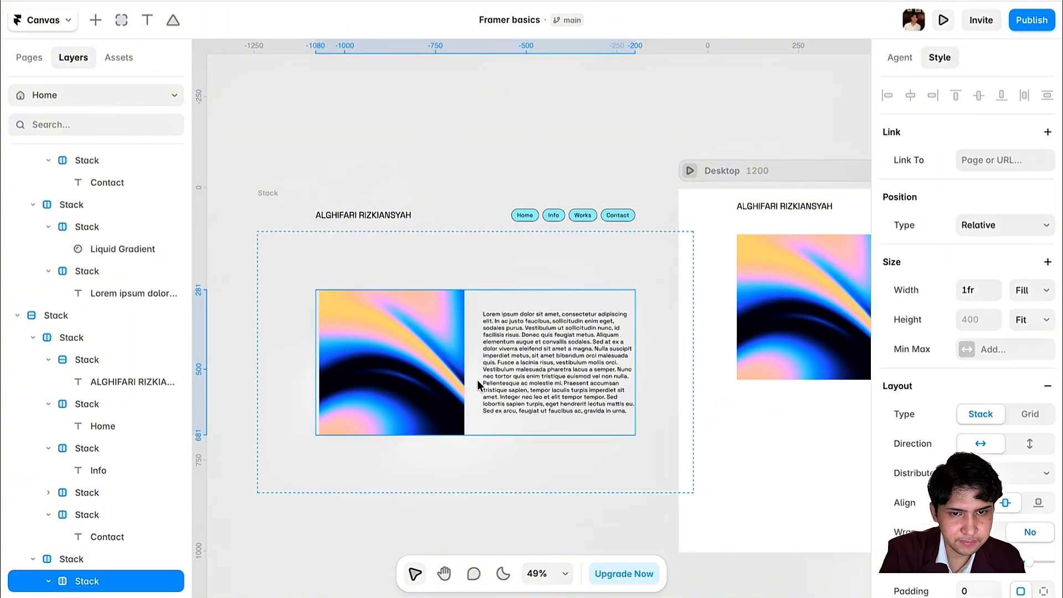
pyautogui.hscroll(5, 479, 384)
pyautogui.click(638, 299)
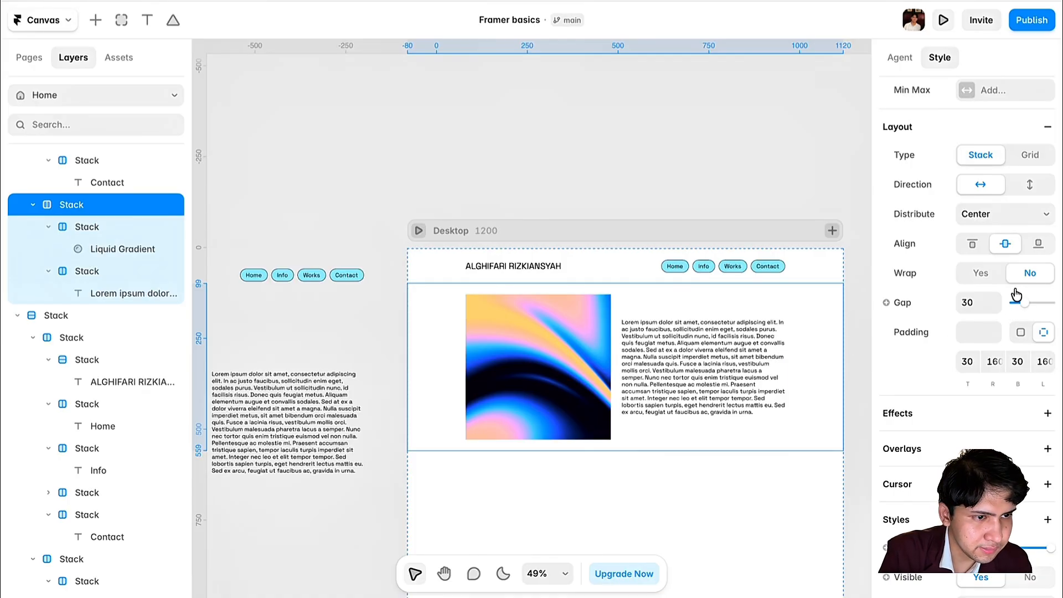
pyautogui.click(963, 302)
pyautogui.write('10')
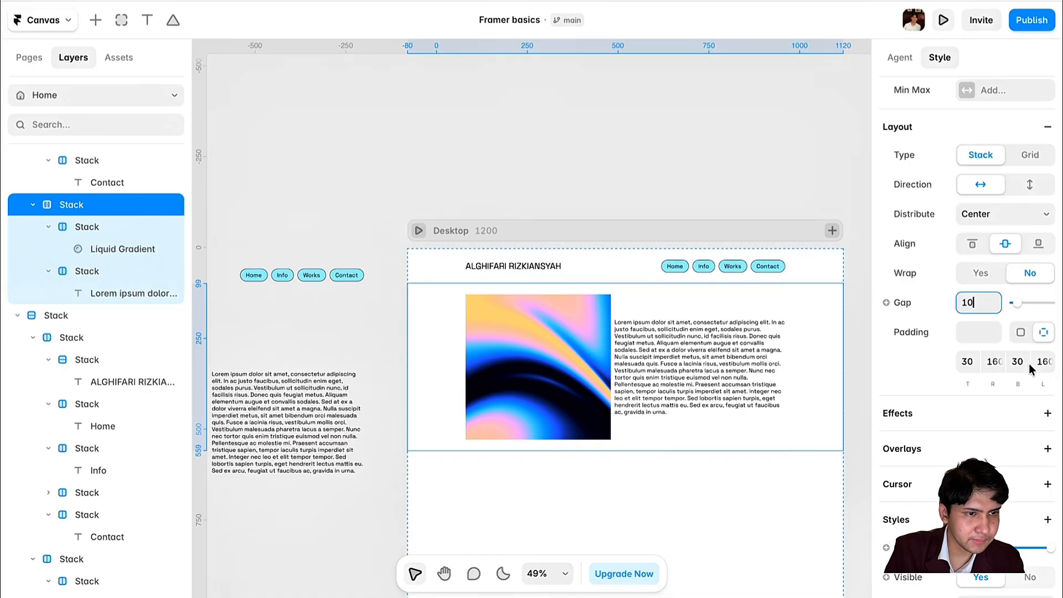
pyautogui.click(1040, 337)
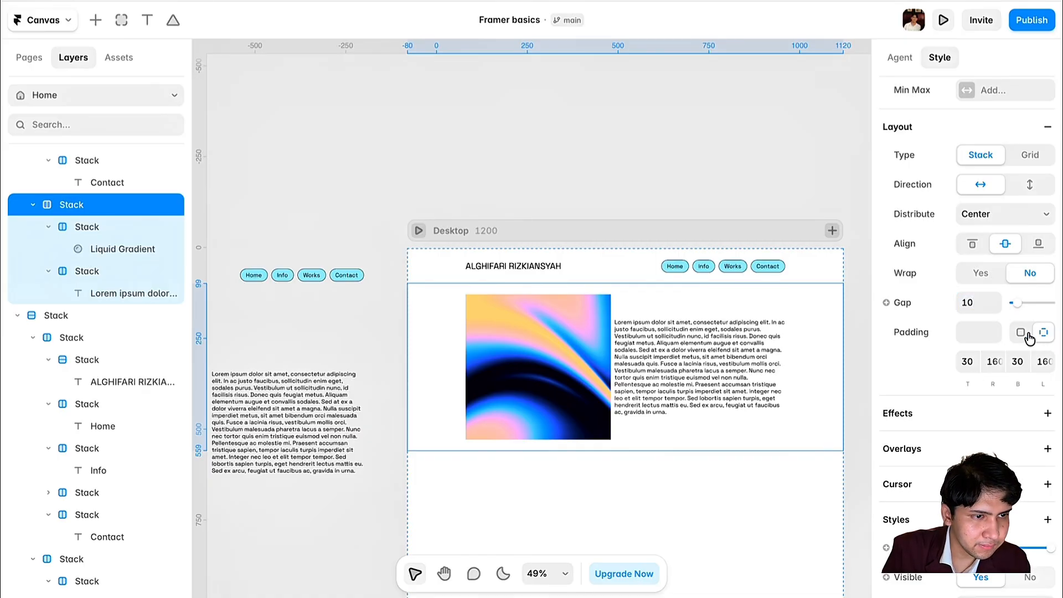
pyautogui.click(1025, 335)
pyautogui.click(963, 334)
pyautogui.click(643, 511)
pyautogui.click(613, 301)
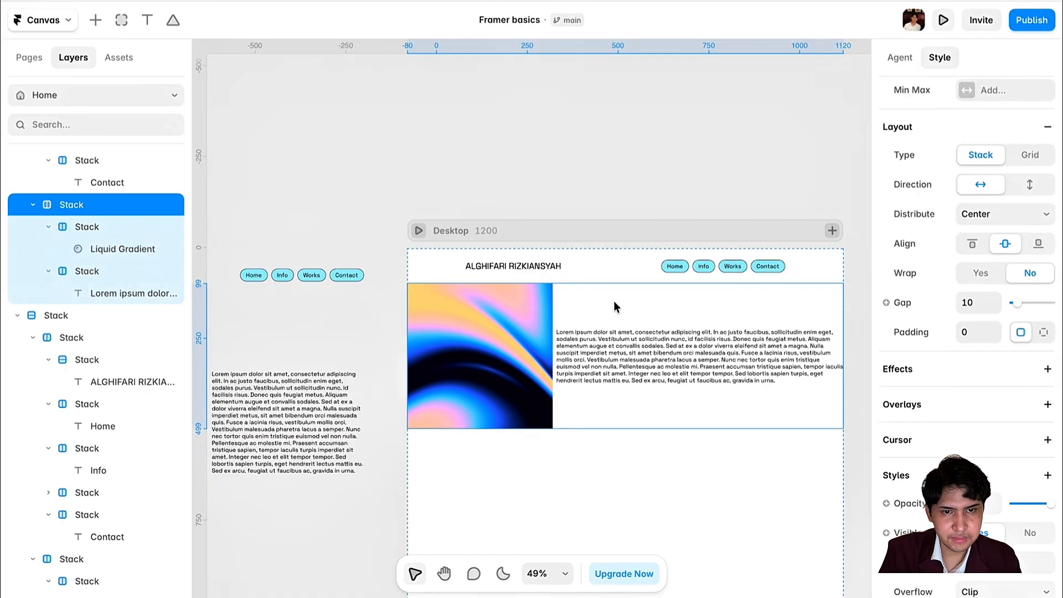
# - Wrap the image-and-text row in a new outer stack
pyautogui.rightClick(614, 301)
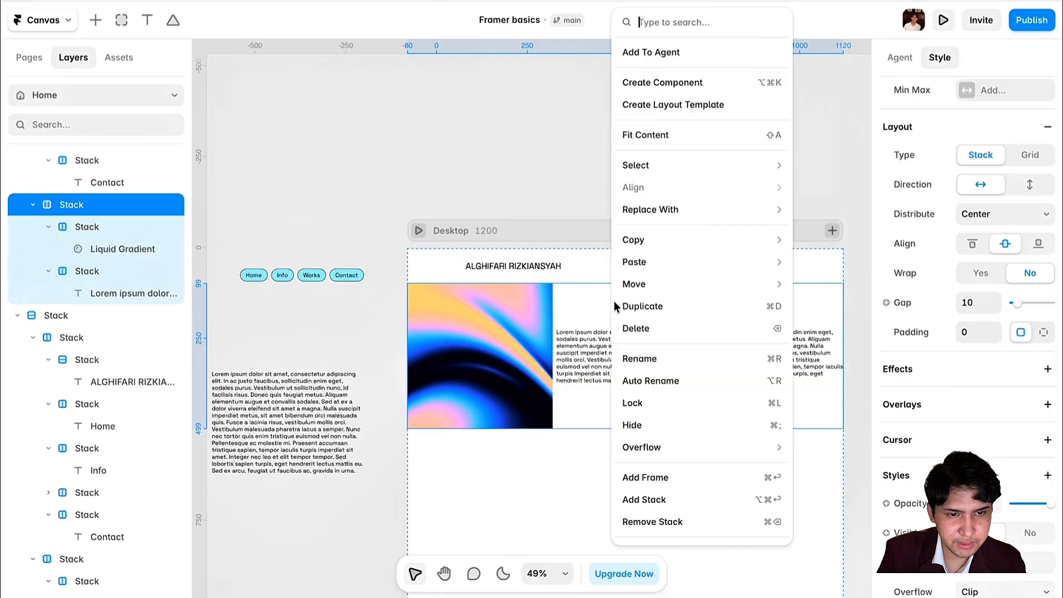
pyautogui.click(633, 506)
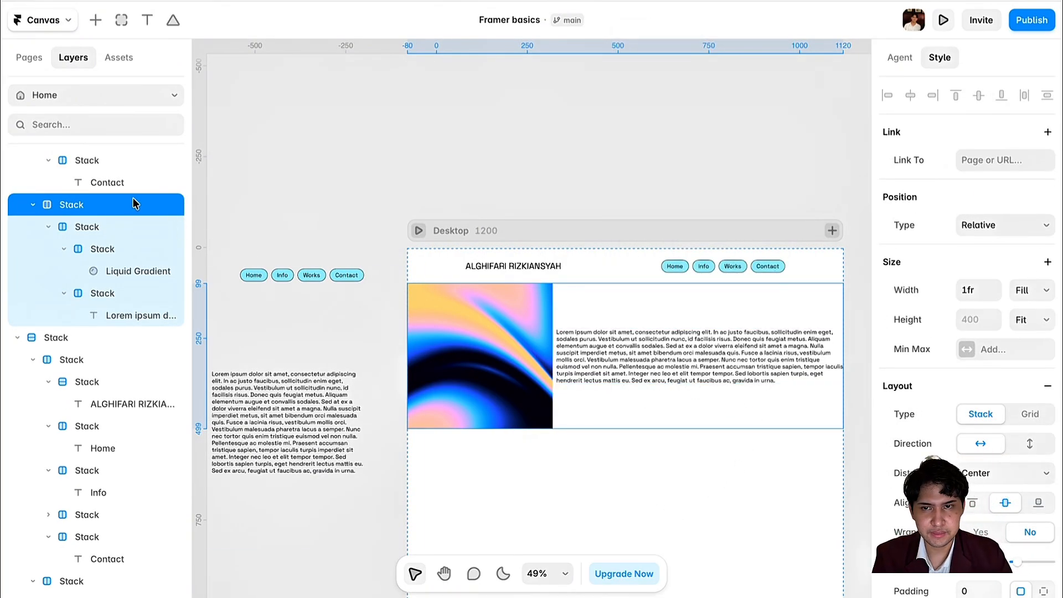
pyautogui.scroll(-5, 974, 332)
# - Give the outer stack per-side padding: top 30, right 160, bottom 30, left 160
pyautogui.click(1043, 327)
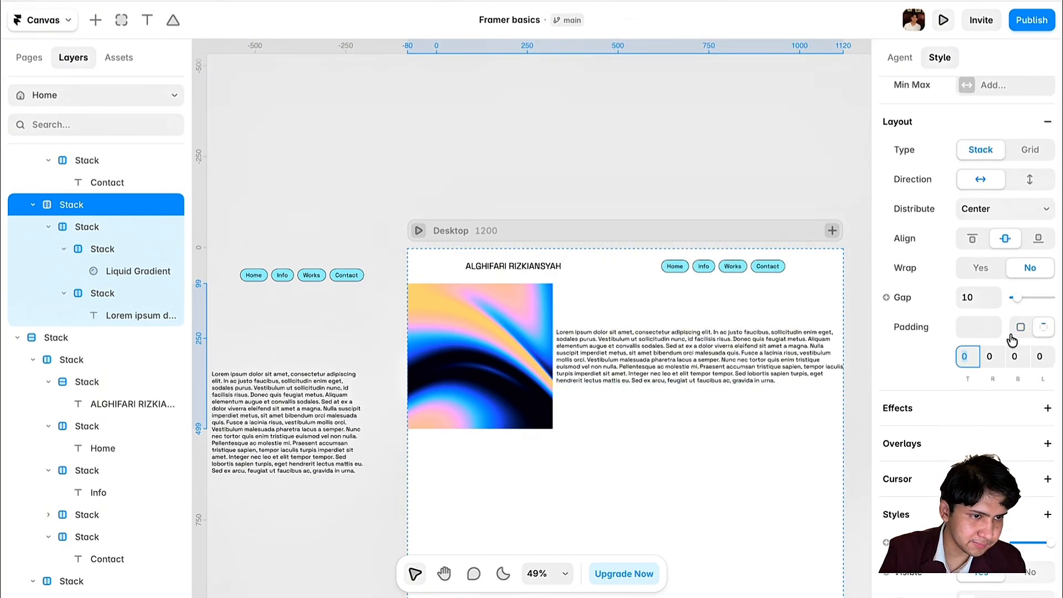
pyautogui.write('30')
pyautogui.click(993, 354)
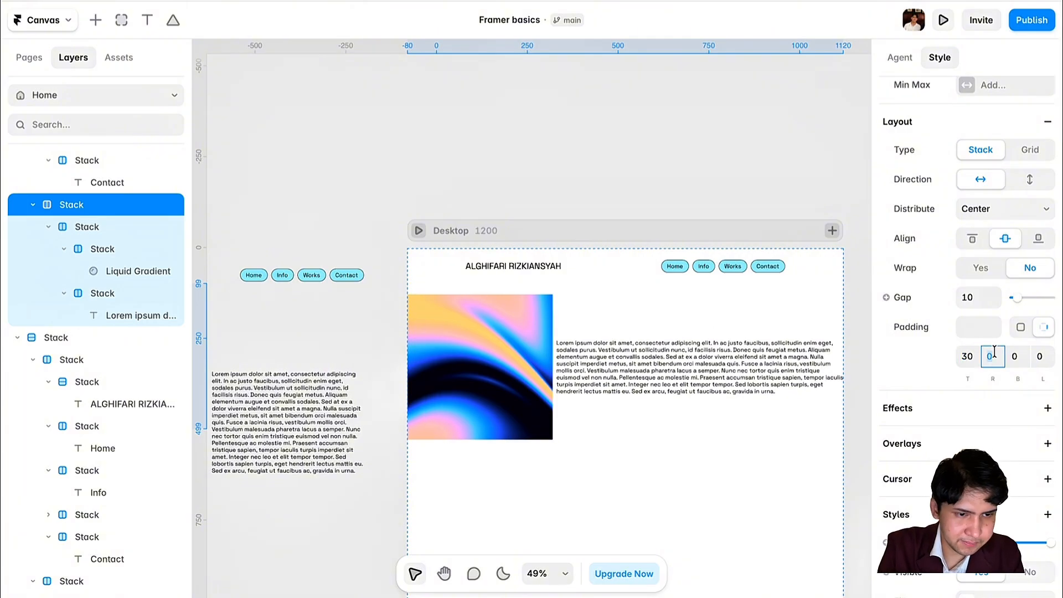
pyautogui.write('160')
pyautogui.click(1014, 356)
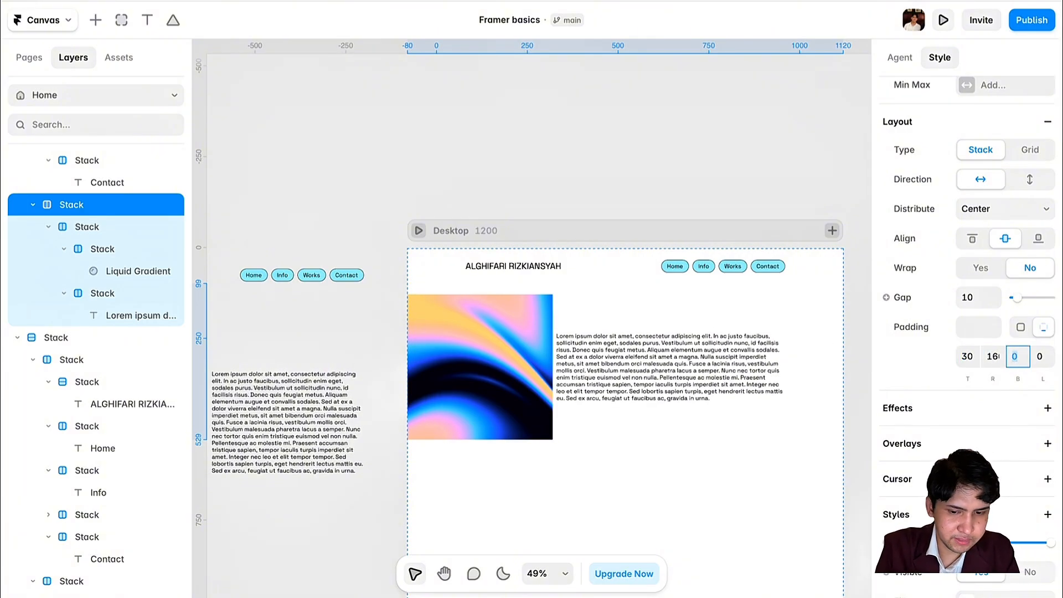
pyautogui.write('30')
pyautogui.click(1043, 355)
pyautogui.write('1')
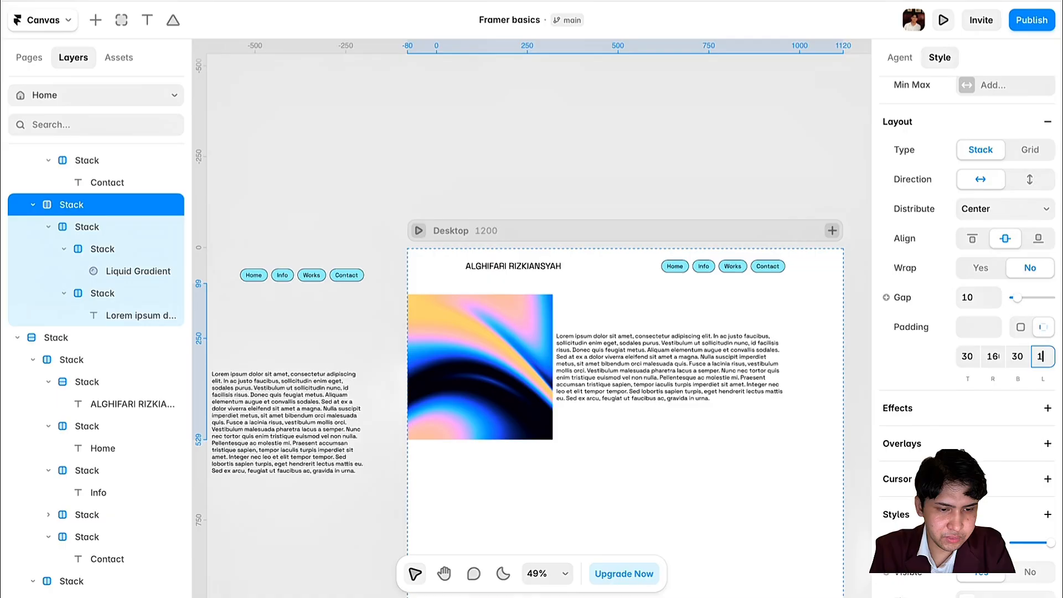
pyautogui.write('600')
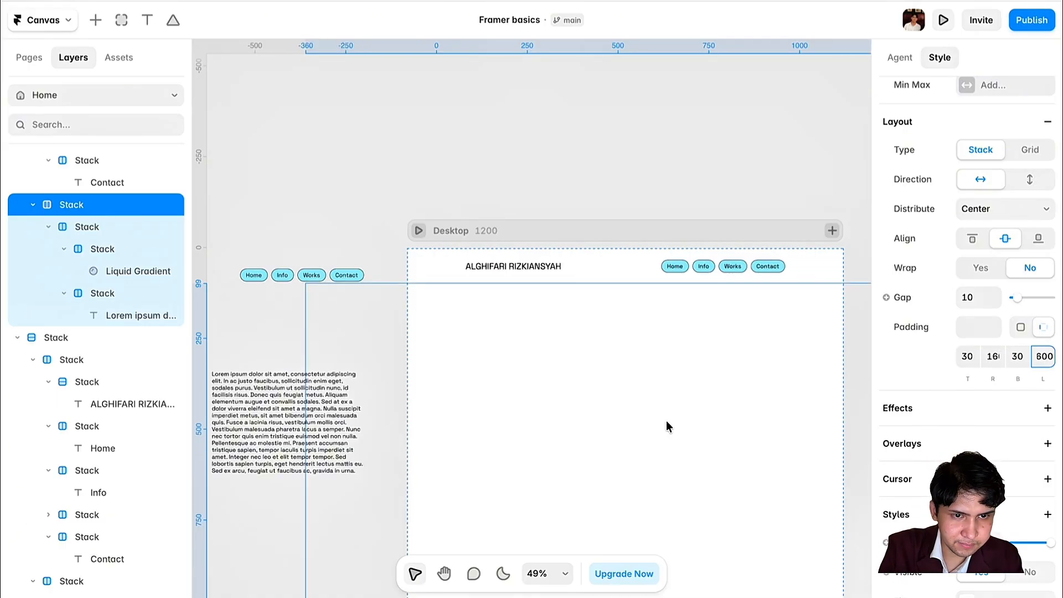
pyautogui.press('BackSpace')
pyautogui.press('BackSpace')
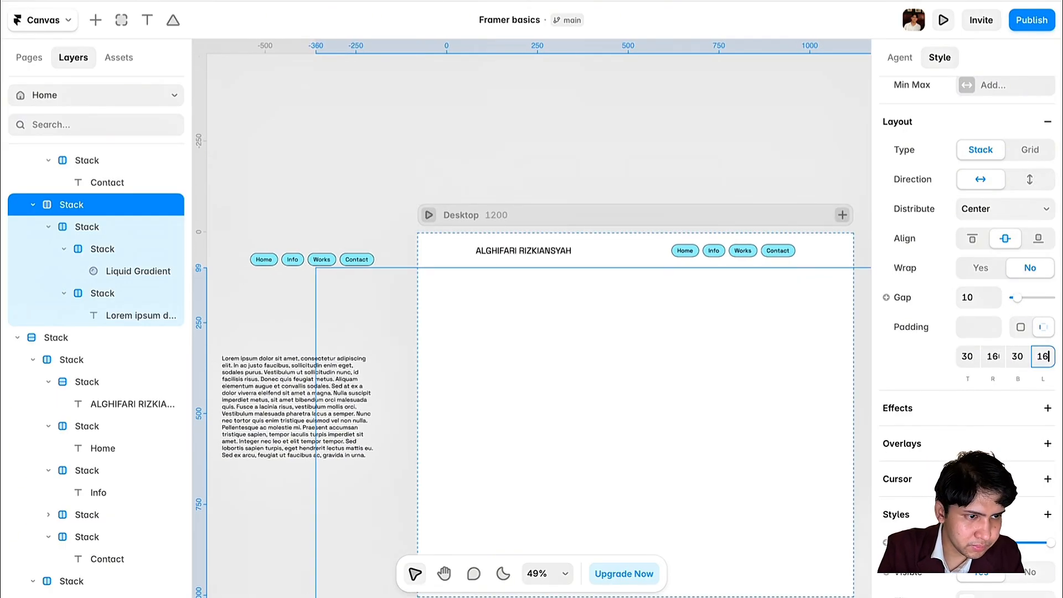
pyautogui.write('0')
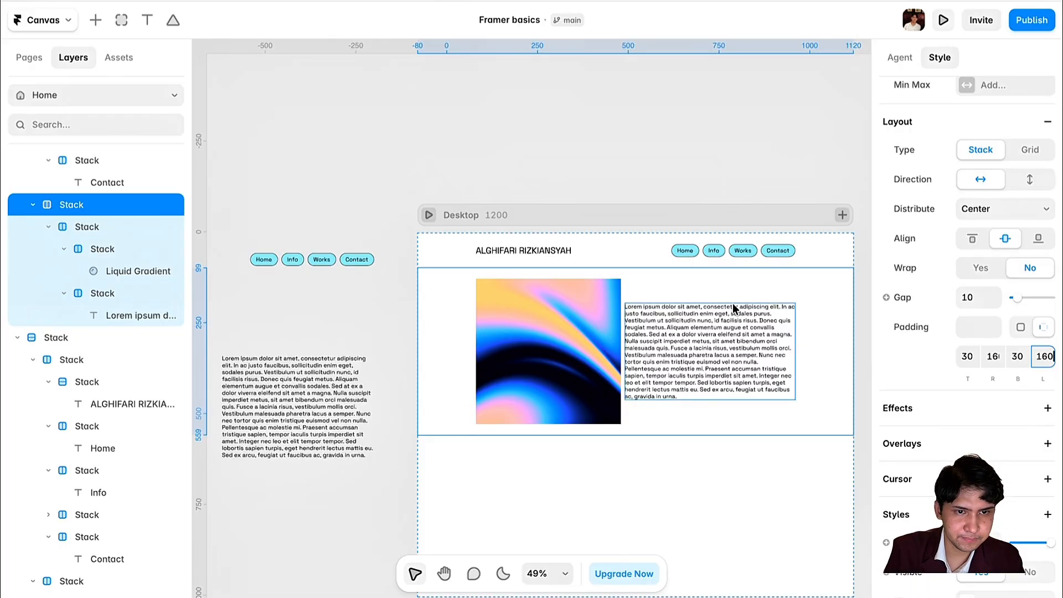
# - Select the image-and-text stack and drag its Gap slider to widen the spacing
pyautogui.click(682, 283)
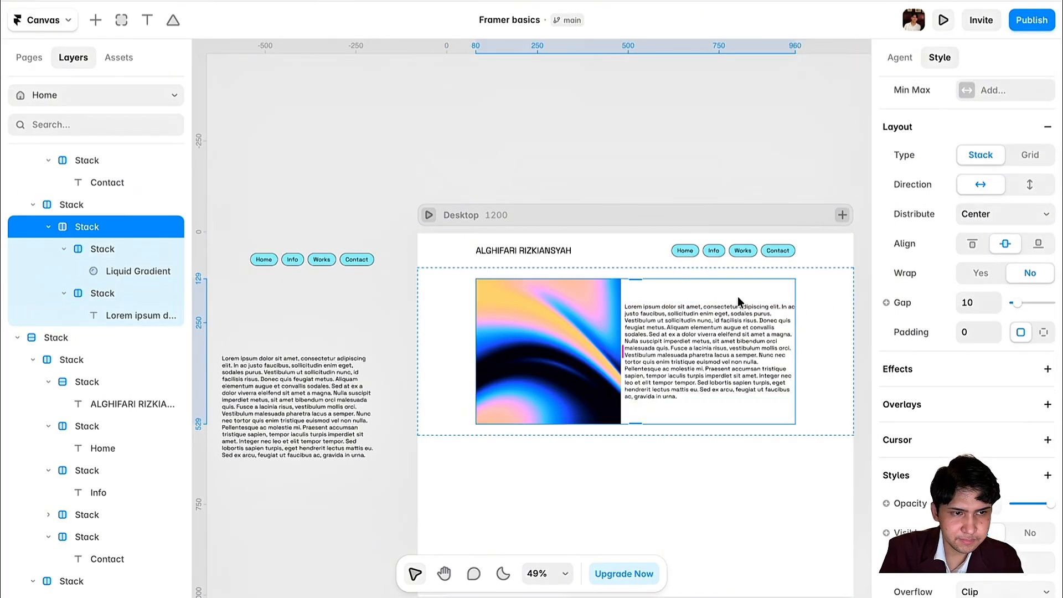
pyautogui.click(802, 303)
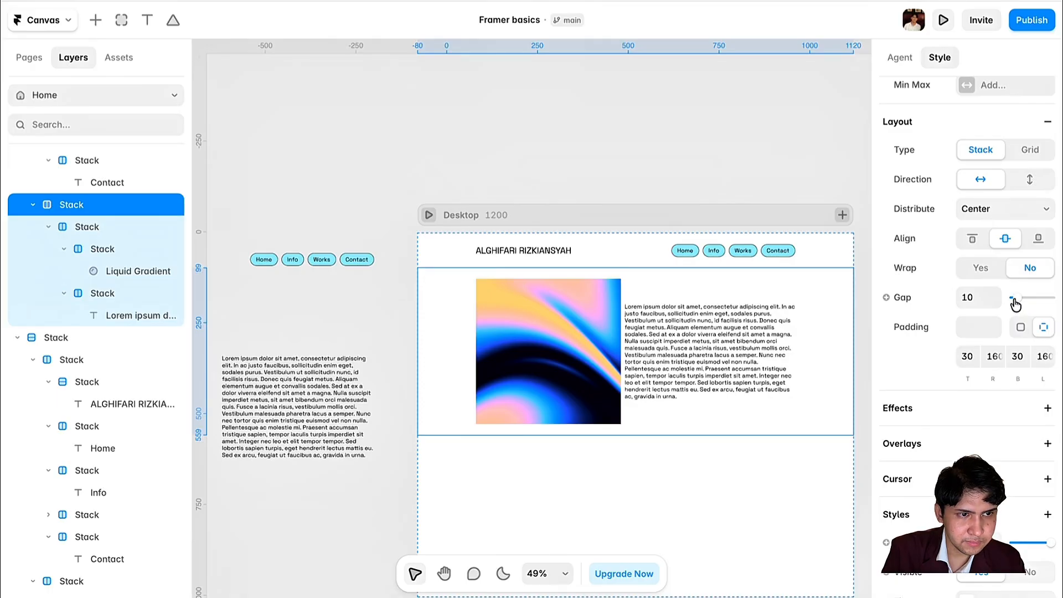
pyautogui.click(637, 291)
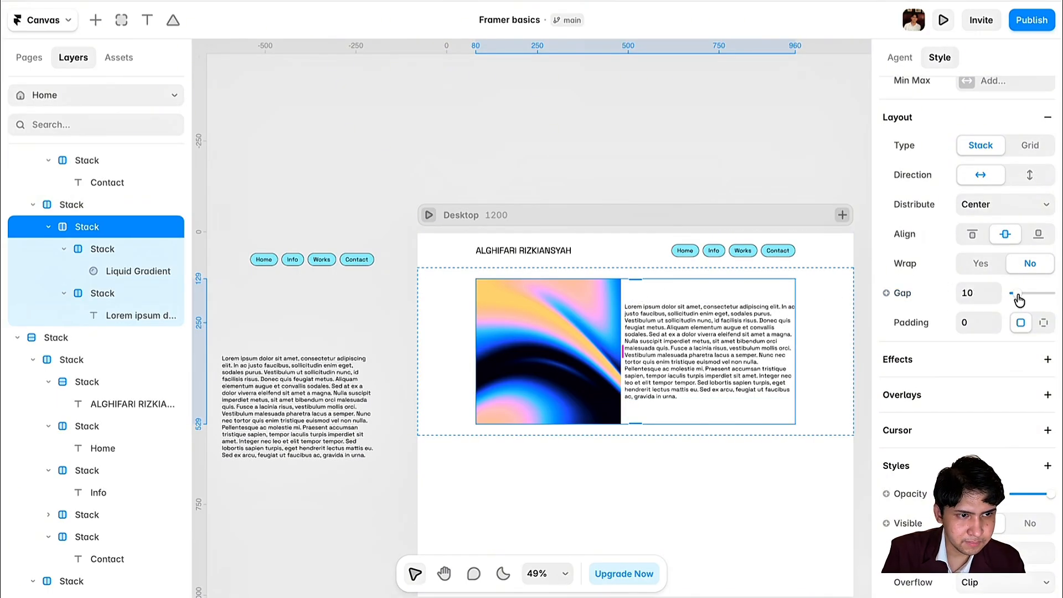
pyautogui.moveTo(1021, 299); pyautogui.dragTo(1028, 293)
pyautogui.click(973, 296)
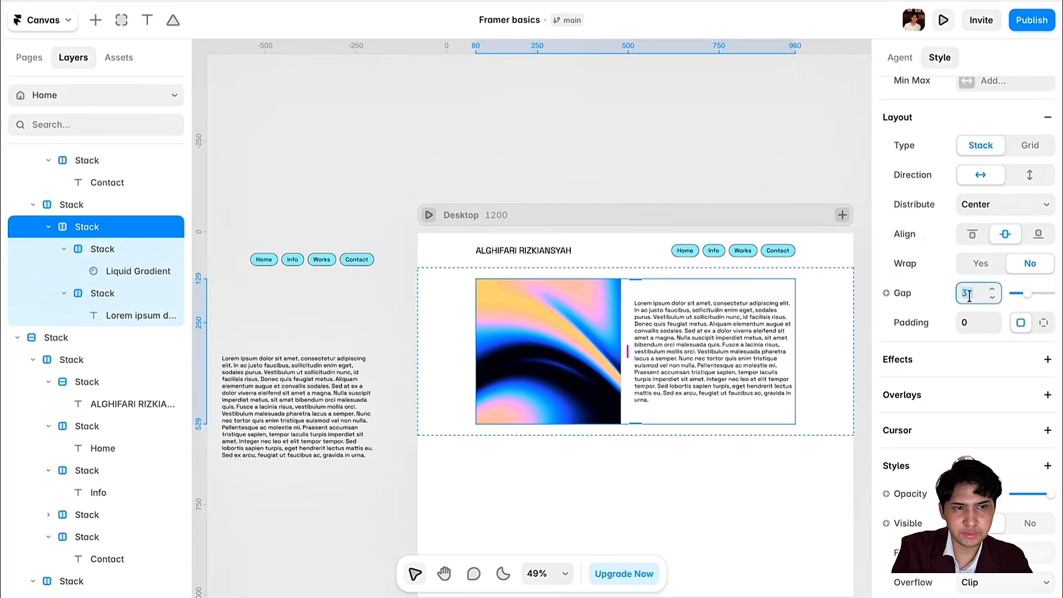
pyautogui.hscroll(-5, 679, 343)
# - Set the gap of the Desktop image-and-text stack to 40
pyautogui.click(490, 343)
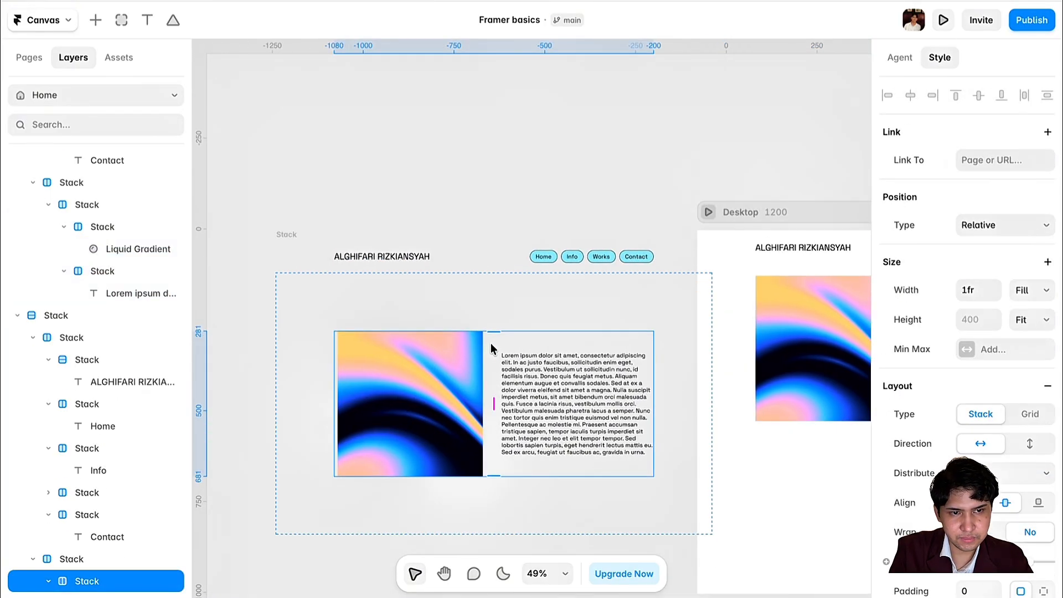
pyautogui.scroll(-5, 936, 424)
pyautogui.hscroll(2, 835, 341)
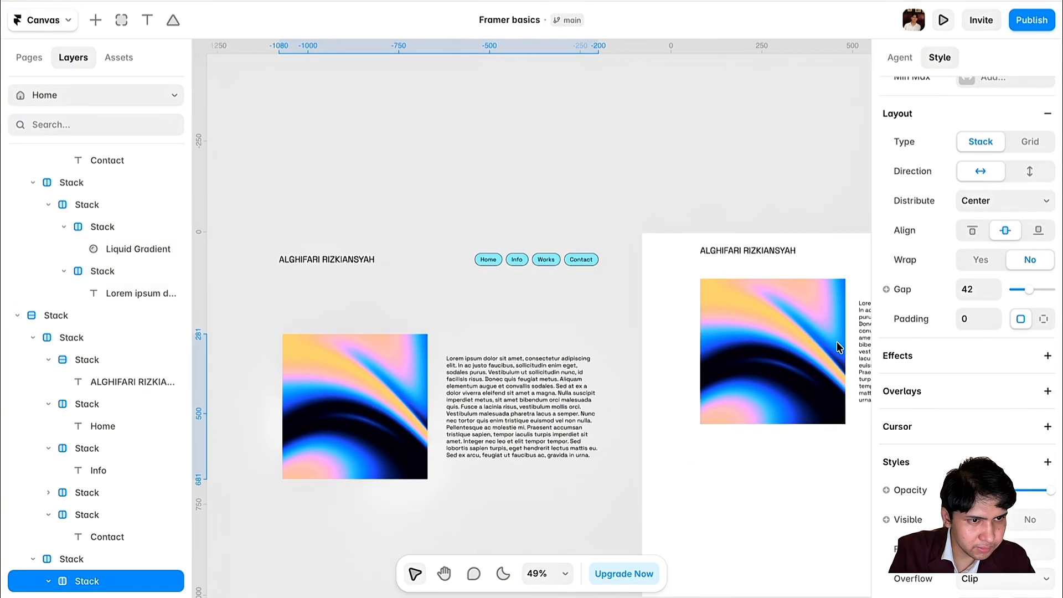
pyautogui.hscroll(3, 836, 341)
pyautogui.click(726, 297)
pyautogui.click(969, 287)
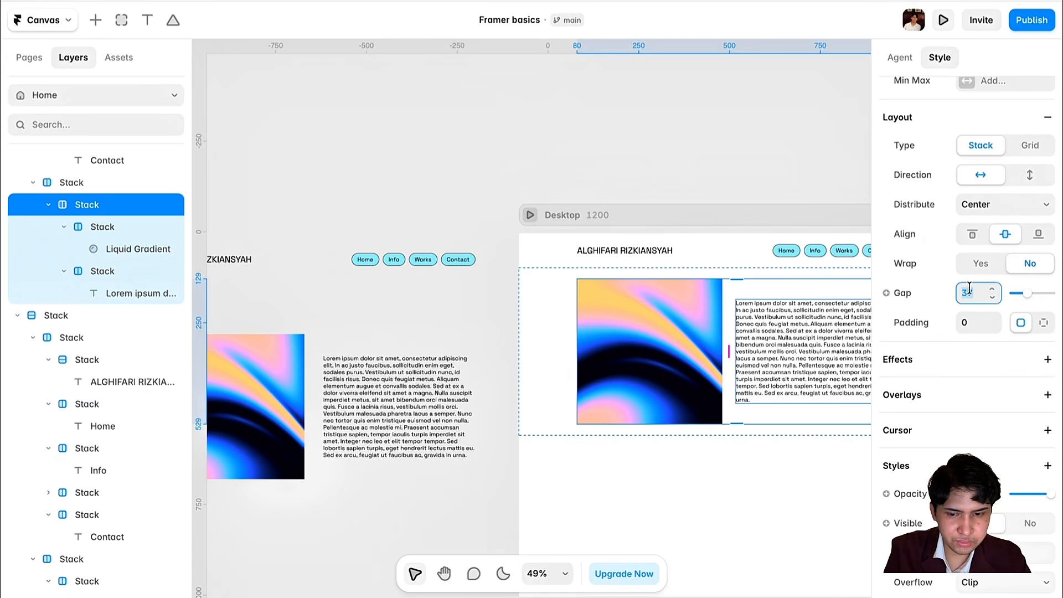
pyautogui.write('40')
pyautogui.press('Escape')
pyautogui.hscroll(5, 692, 342)
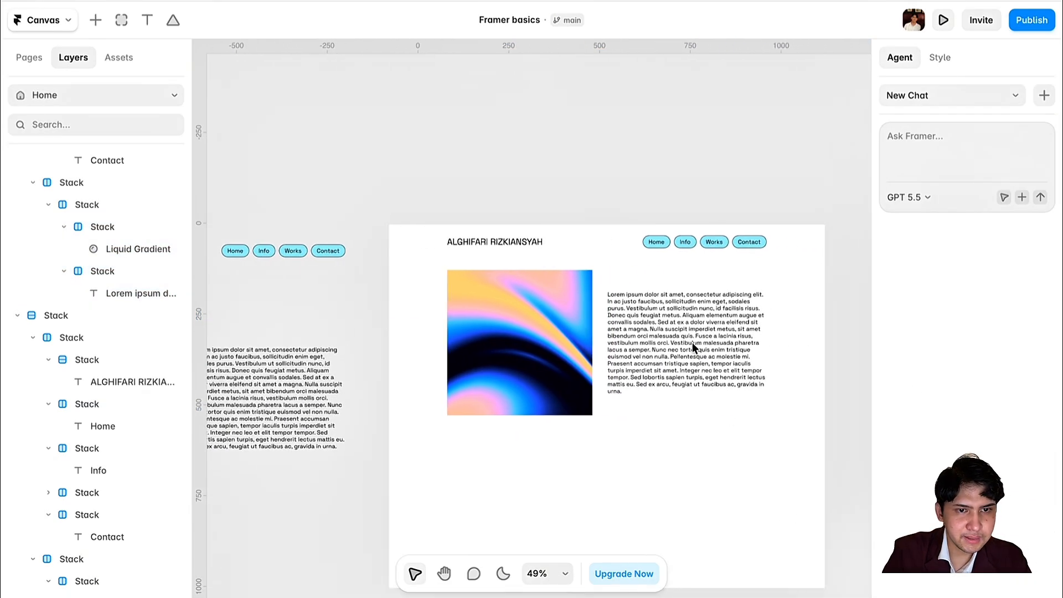
pyautogui.scroll(-3, 666, 274)
# - Set the image-and-text stack's height to Viewport (100vh), then deselect it
pyautogui.click(800, 229)
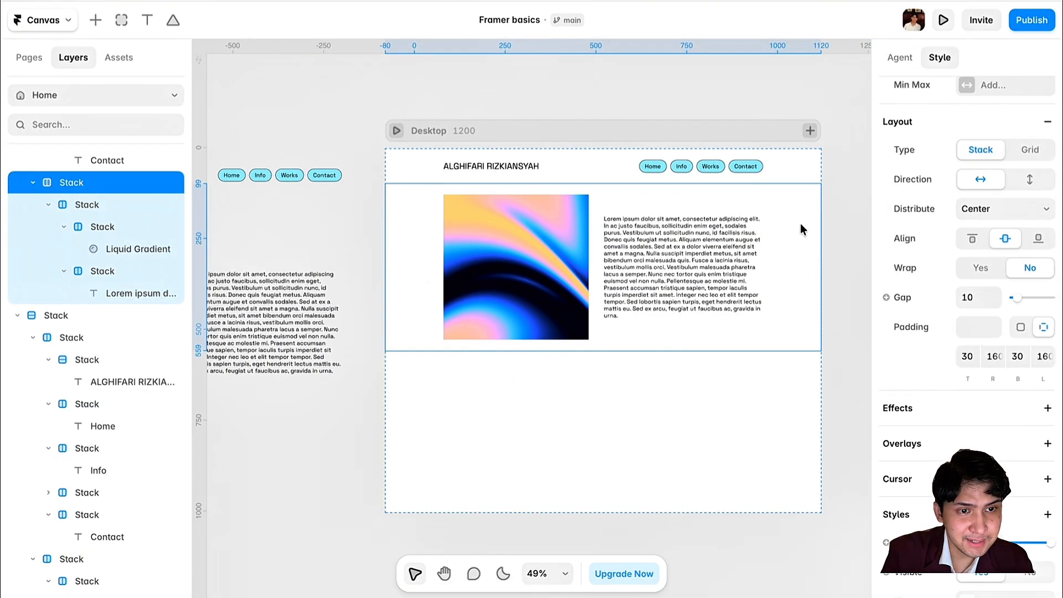
pyautogui.scroll(5, 963, 266)
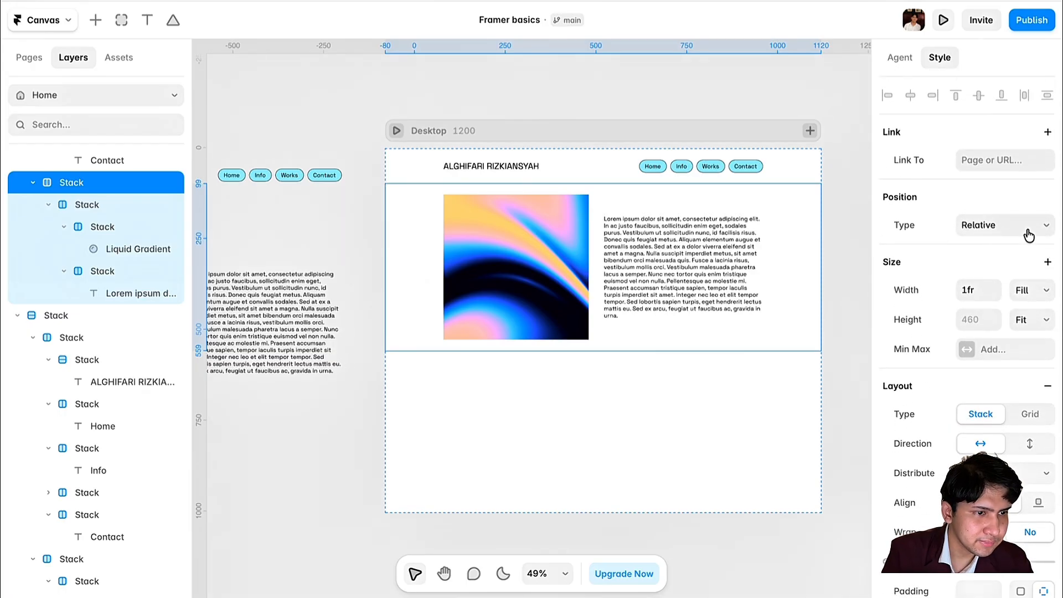
pyautogui.click(1035, 321)
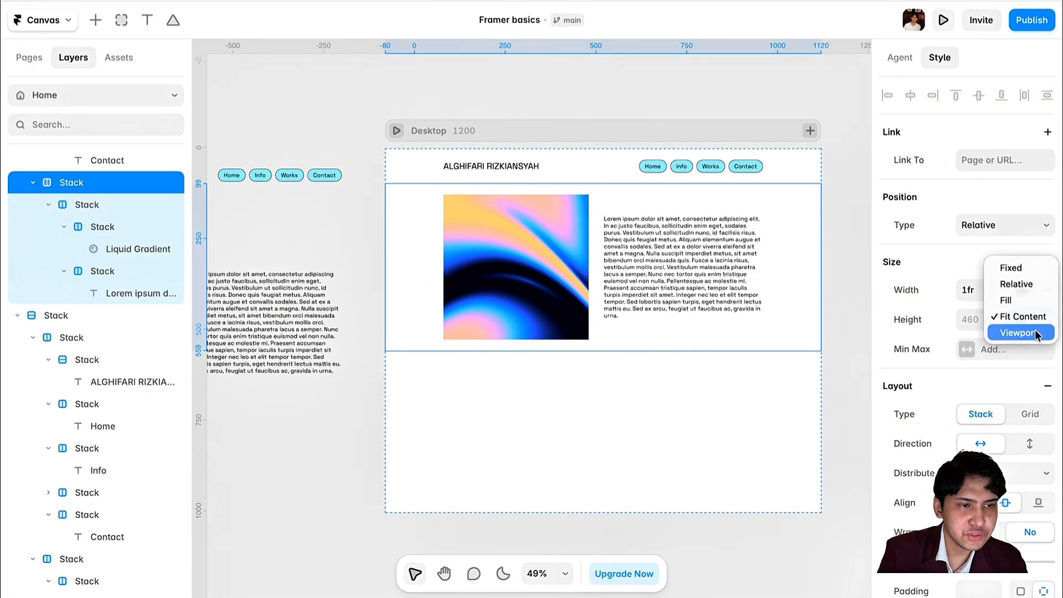
pyautogui.click(1017, 332)
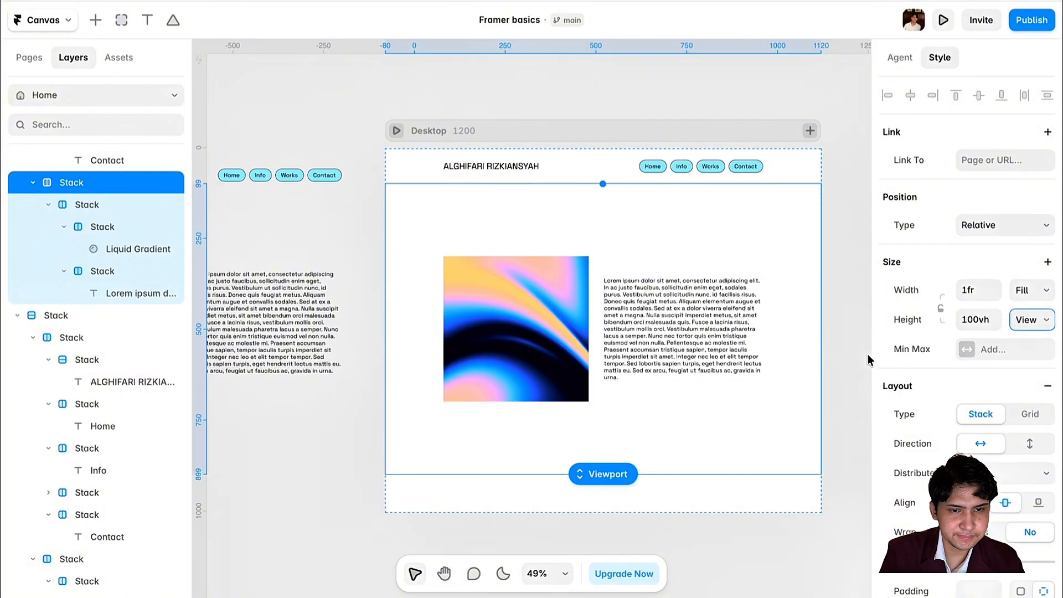
pyautogui.click(868, 354)
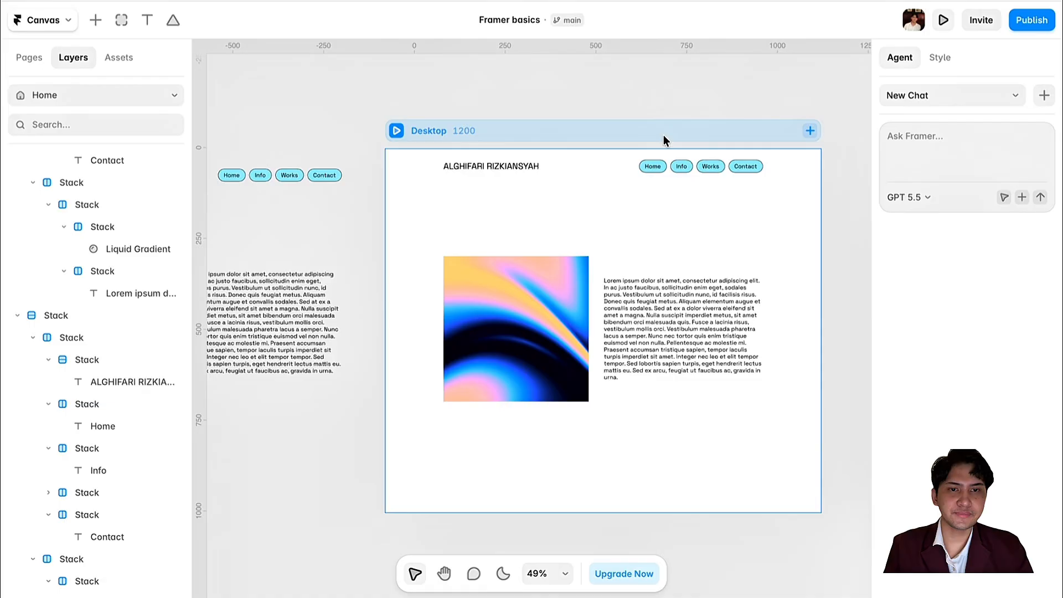
# - Check the canvas layout, then preview the Desktop page
pyautogui.scroll(5, 663, 135)
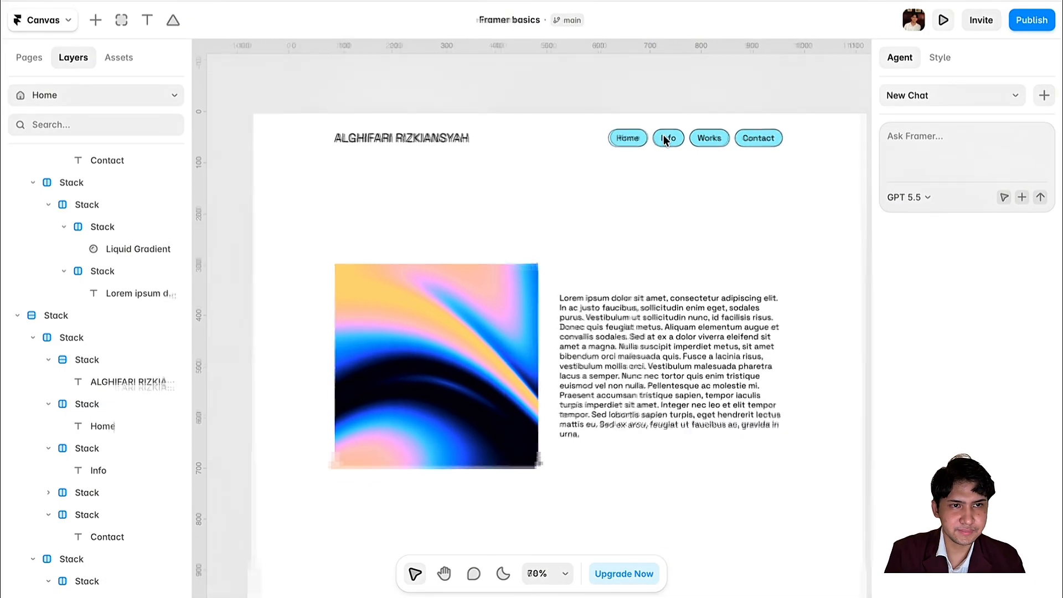
pyautogui.scroll(-3, 664, 135)
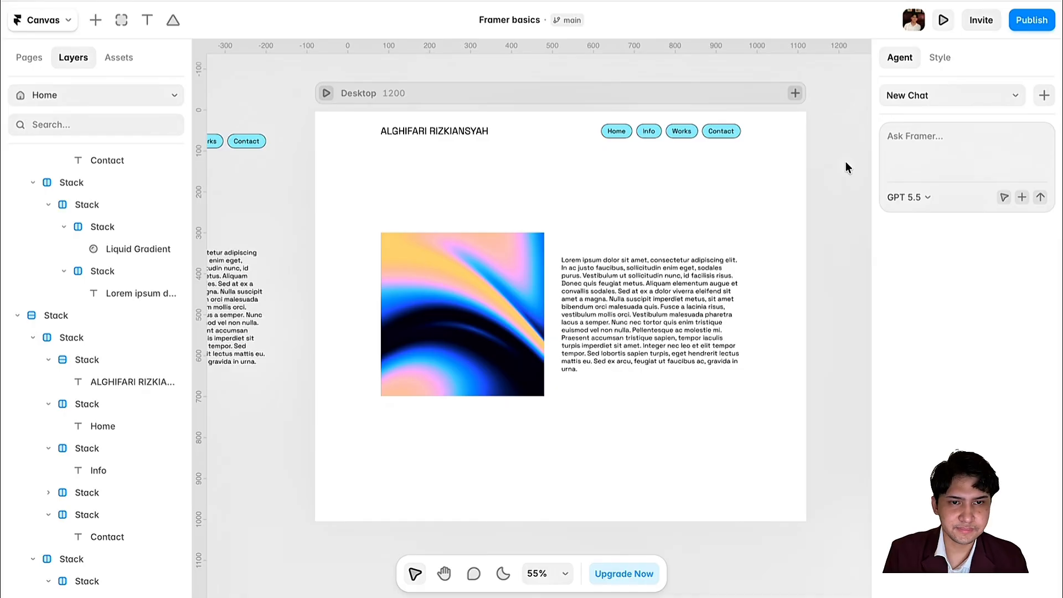
pyautogui.scroll(3, 845, 161)
pyautogui.hscroll(-1, 845, 162)
pyautogui.scroll(-2, 845, 161)
pyautogui.scroll(1, 845, 162)
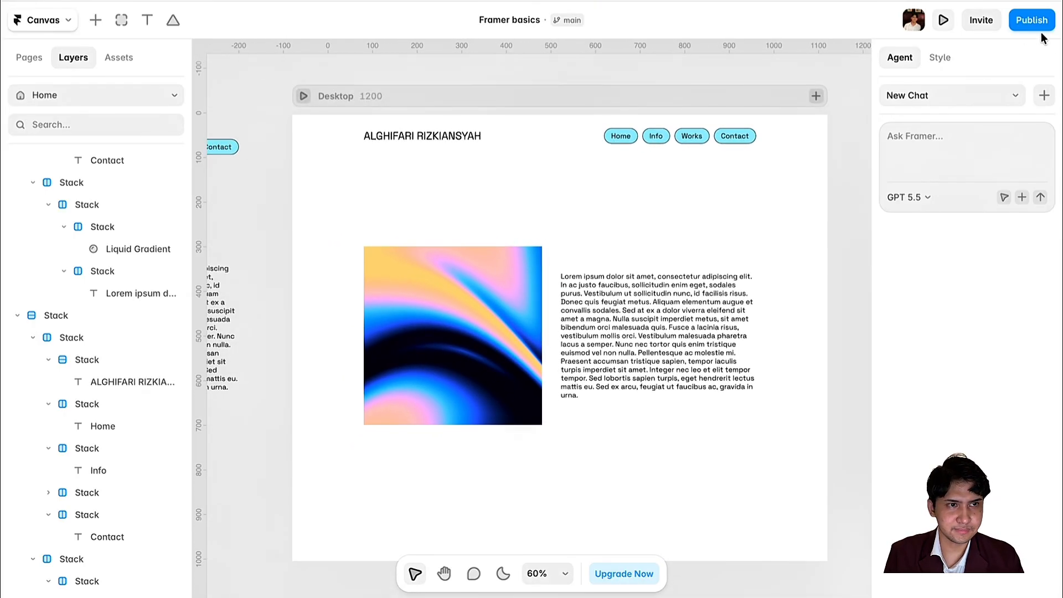
pyautogui.click(943, 20)
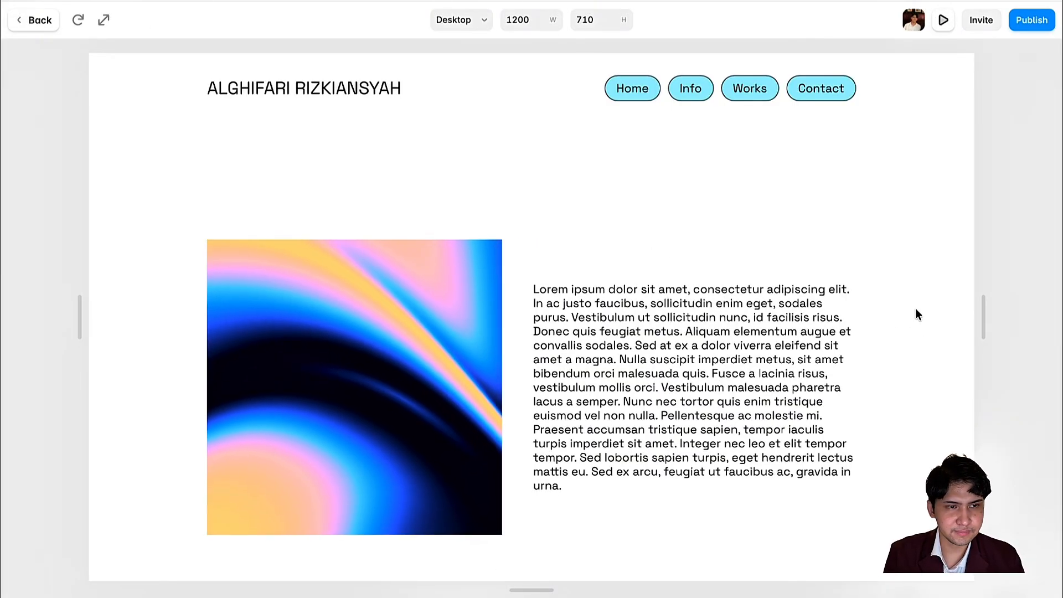
# - Widen the previewed page to about 1390 px to check how the layout reflows
pyautogui.moveTo(983, 315); pyautogui.dragTo(1053, 315)
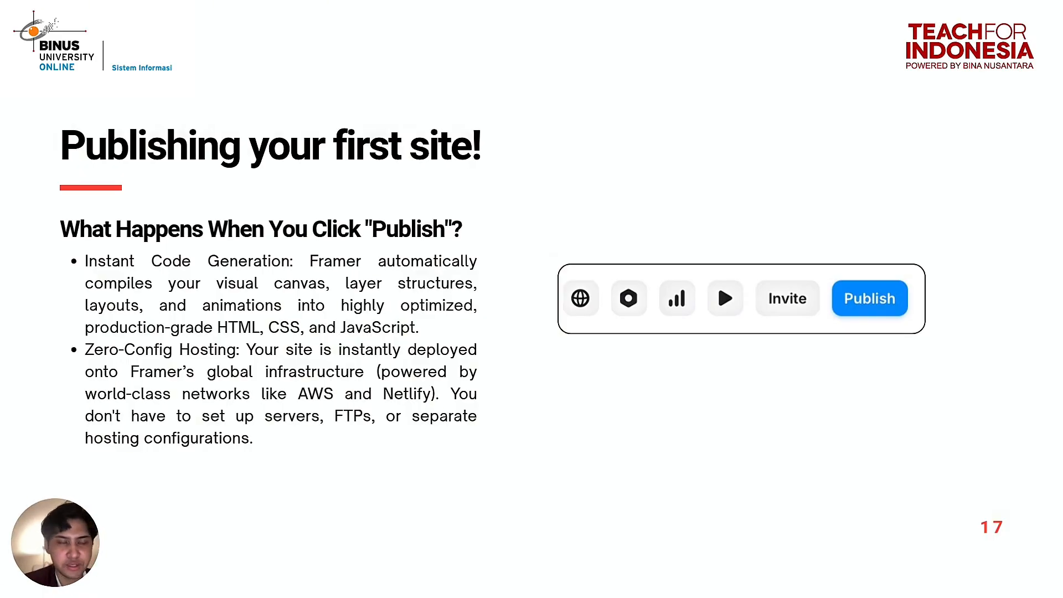
# - Advance two slides, from slide 17 to slide 19, 'Staging and Safe Update'
pyautogui.press('Right')
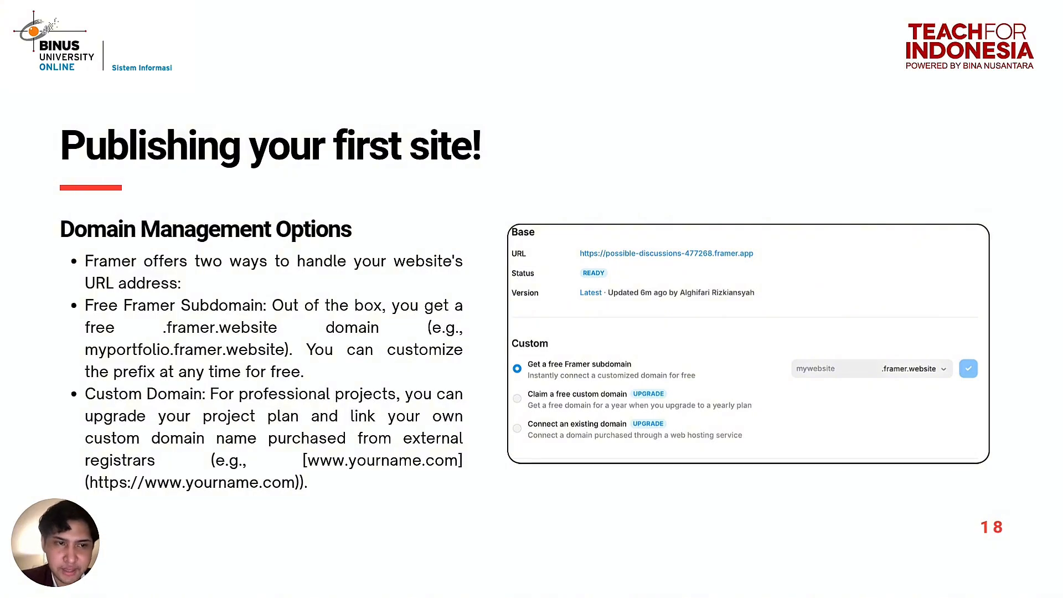
pyautogui.press('Right')
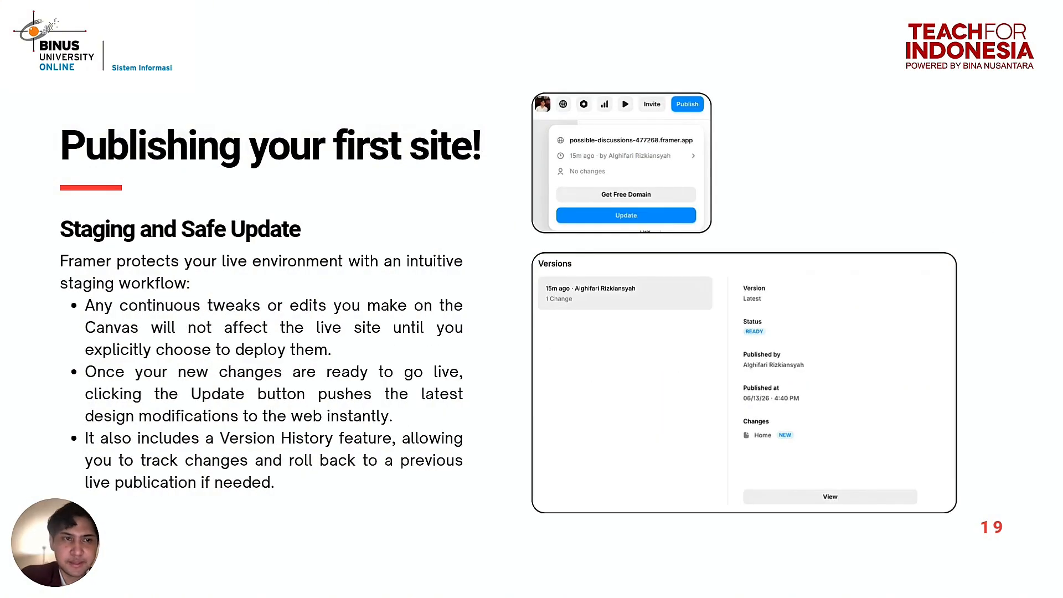